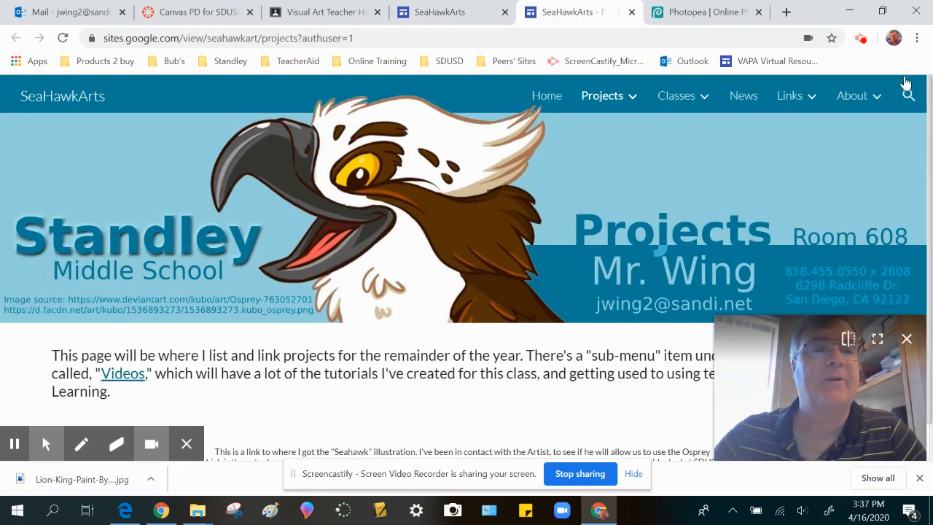
View the SeaHawkArts site in its editor and compare the banners on the published Home and Projects pages
left_click(908, 340)
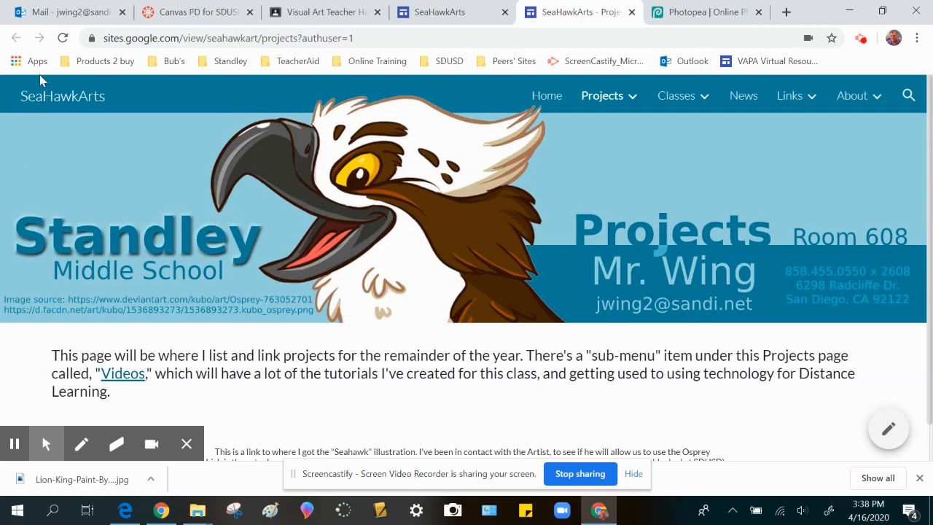
left_click(429, 18)
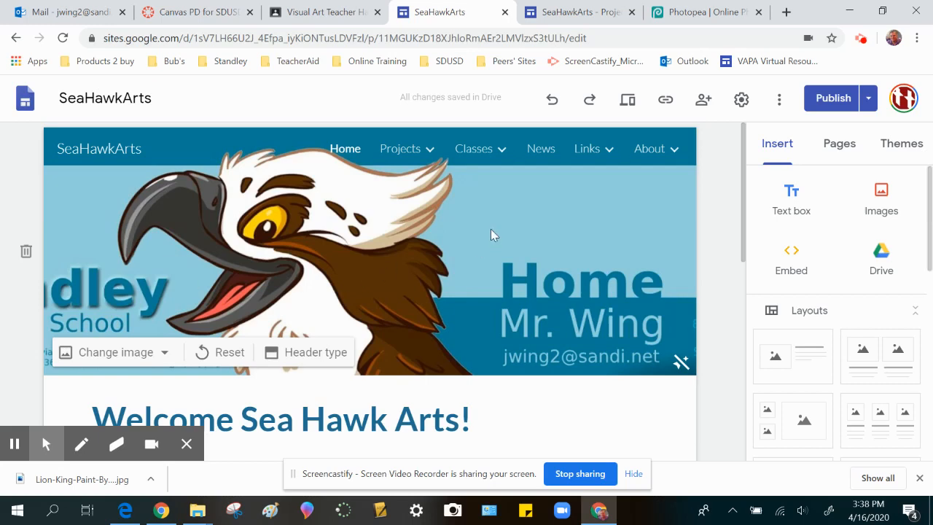
left_click(576, 13)
left_click(546, 97)
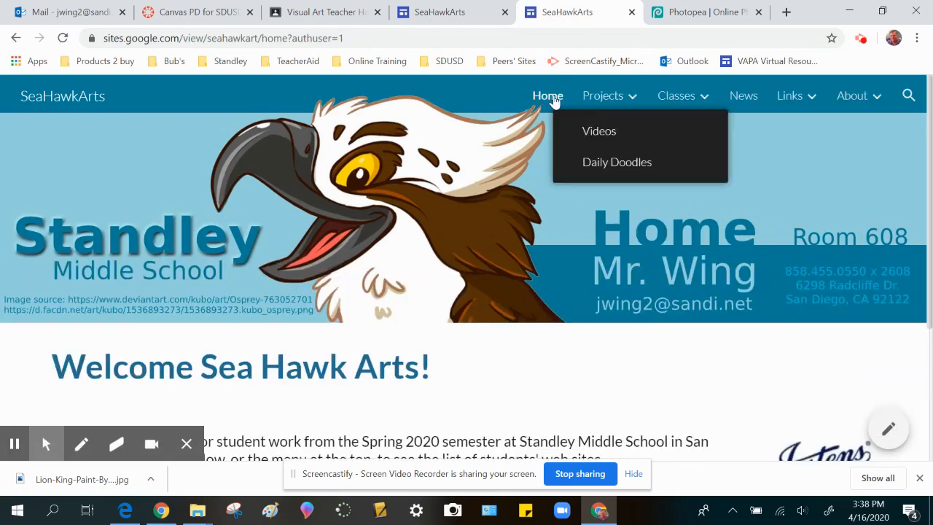
left_click(590, 96)
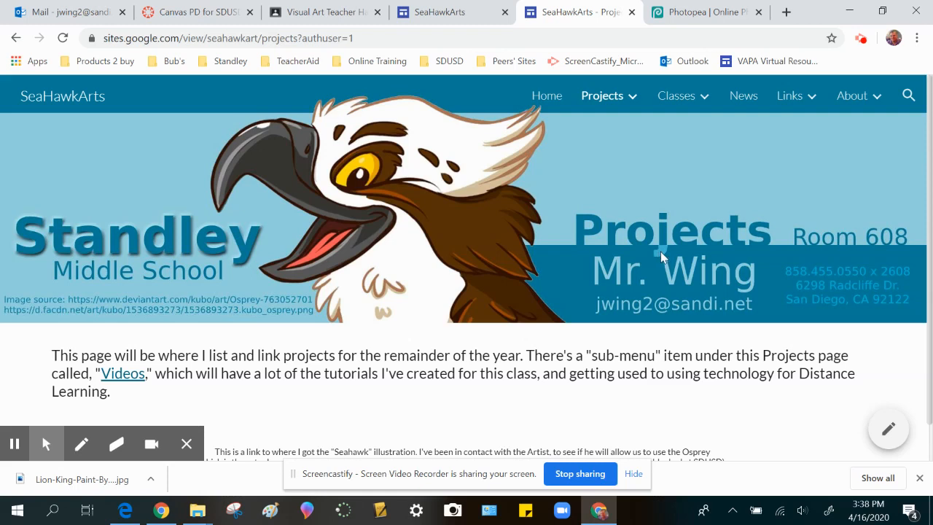
Examine the banners on the Videos and Daily Doodles subpages of Projects on the published site
mouse_move(619, 95)
left_click(597, 131)
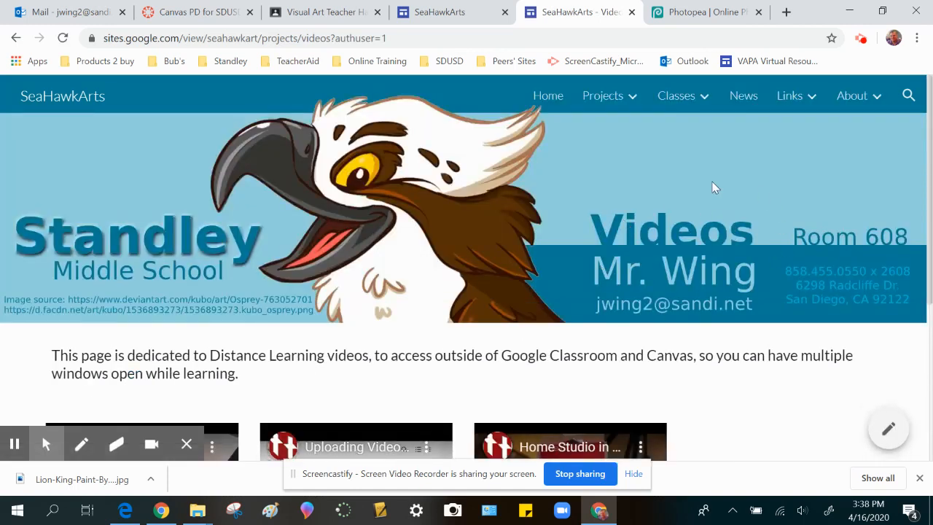
mouse_move(608, 95)
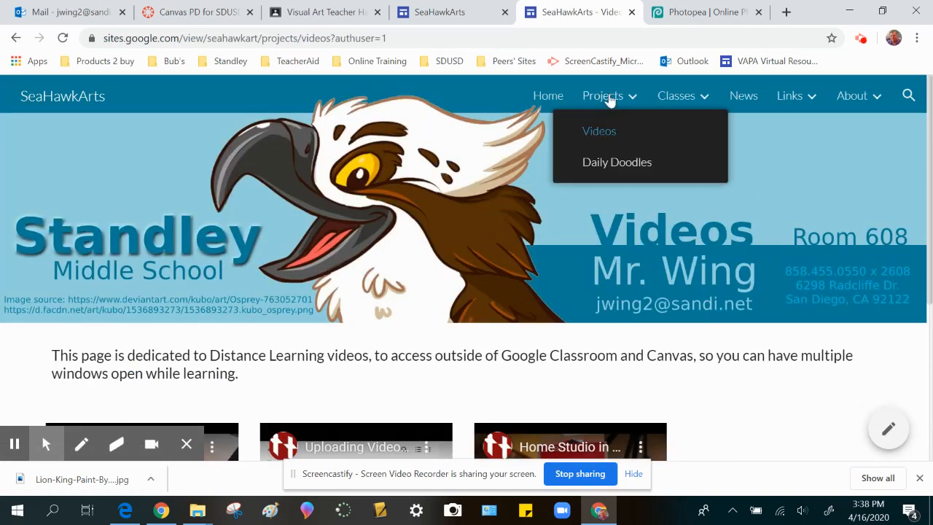
left_click(616, 165)
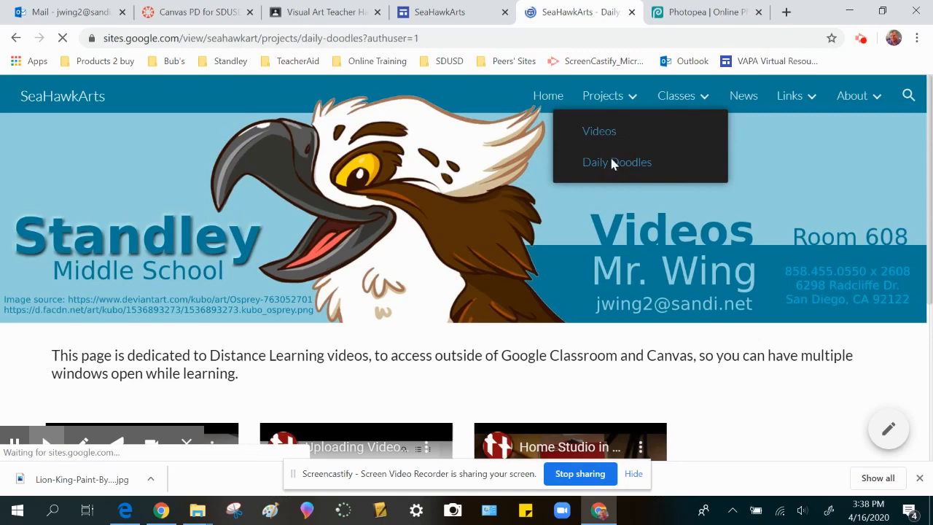
scroll(410, 380, "down", 1)
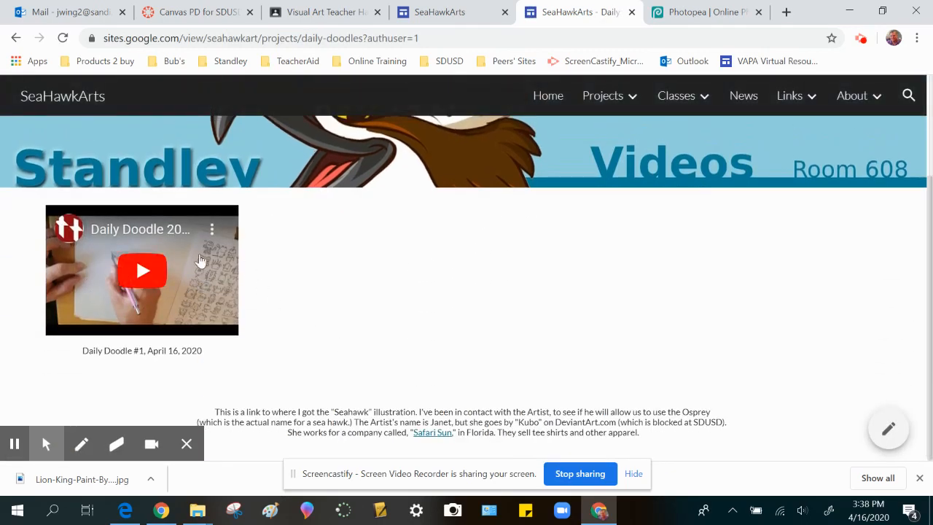
scroll(350, 306, "up", 2)
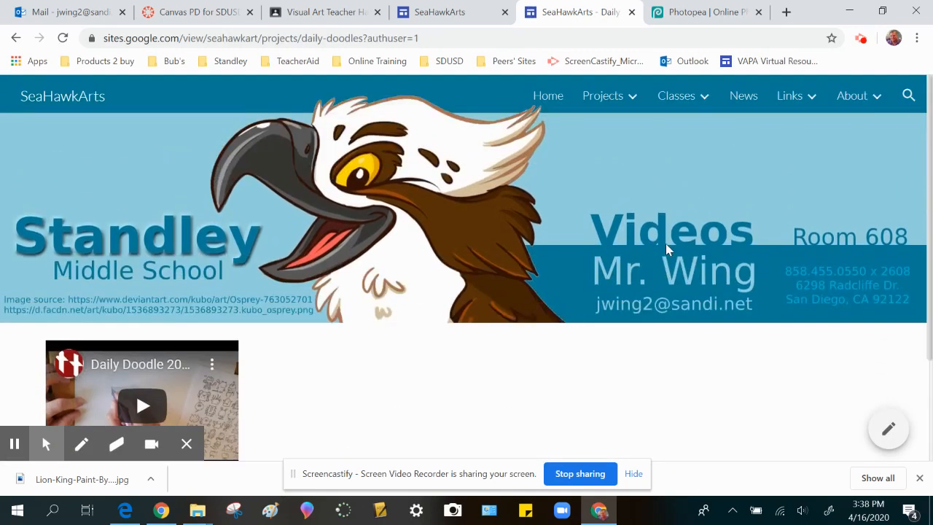
mouse_move(604, 106)
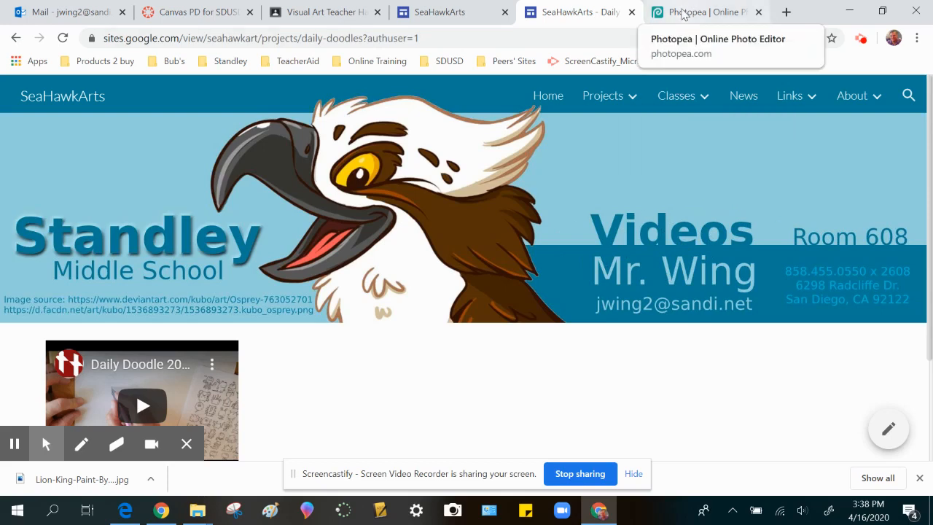
Switch to the Photopea image editor open in Chrome
left_click(684, 15)
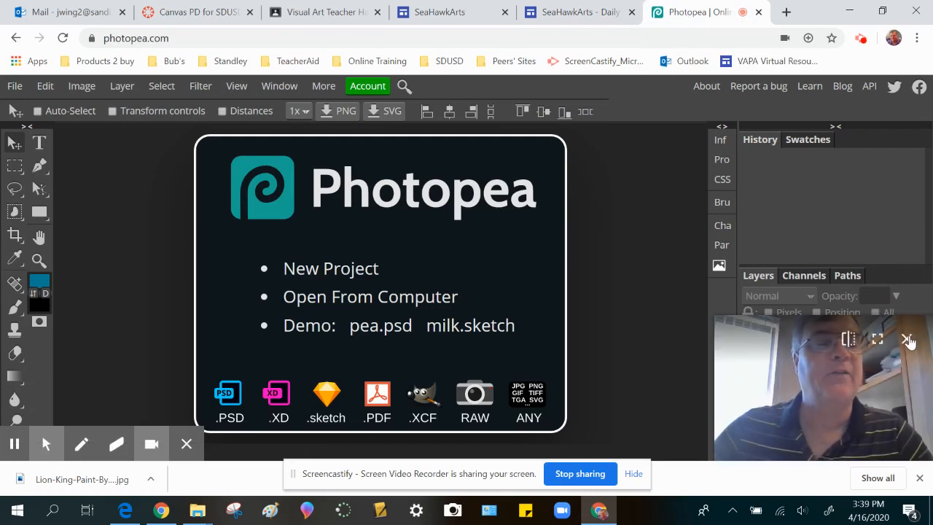
left_click(909, 338)
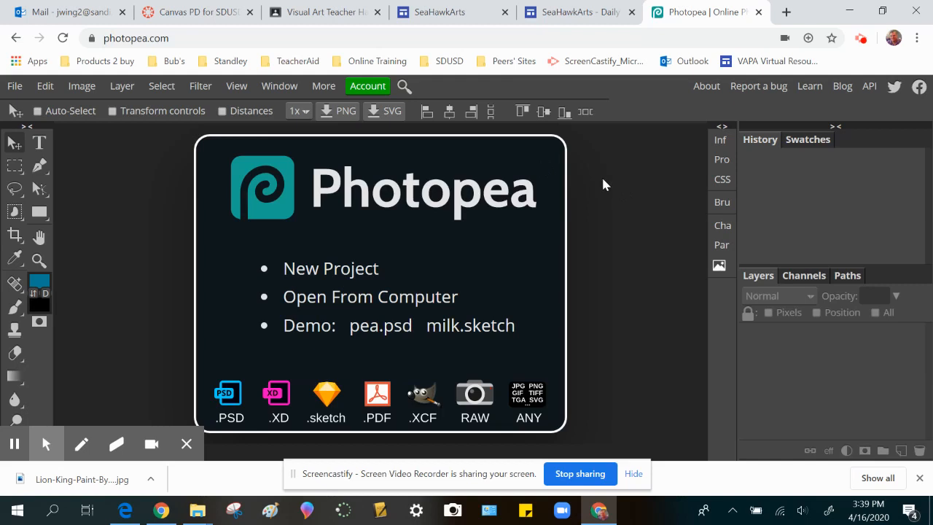
Look at Photopea in Microsoft Edge with its side panels collapsed, and close it
key("alt+Tab")
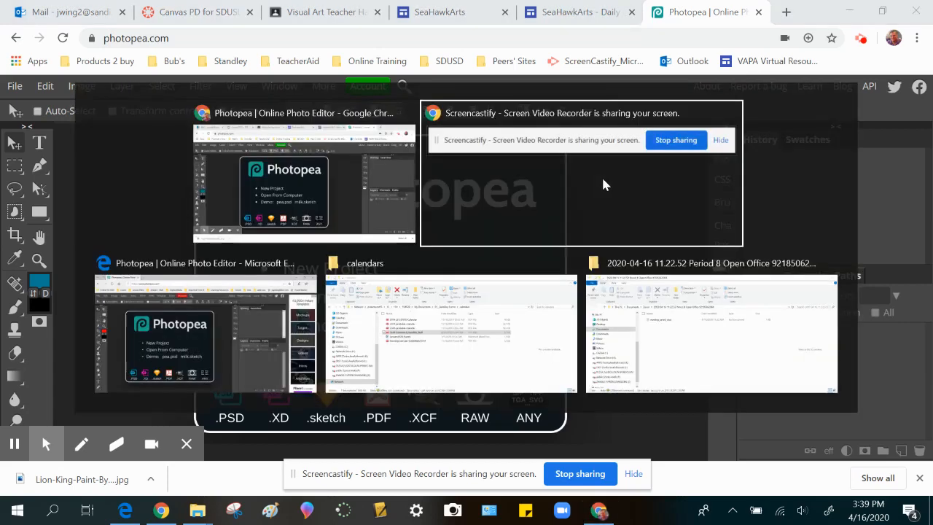
key("alt+Tab")
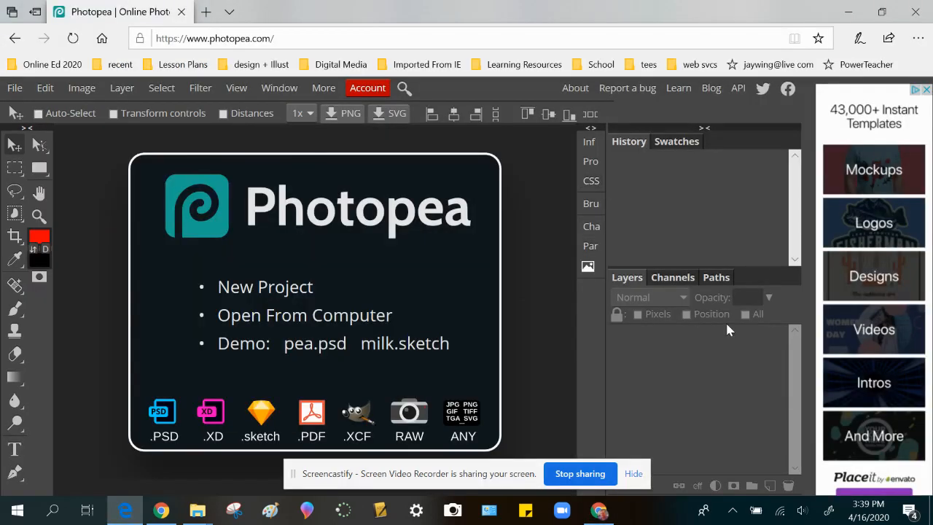
left_click(704, 131)
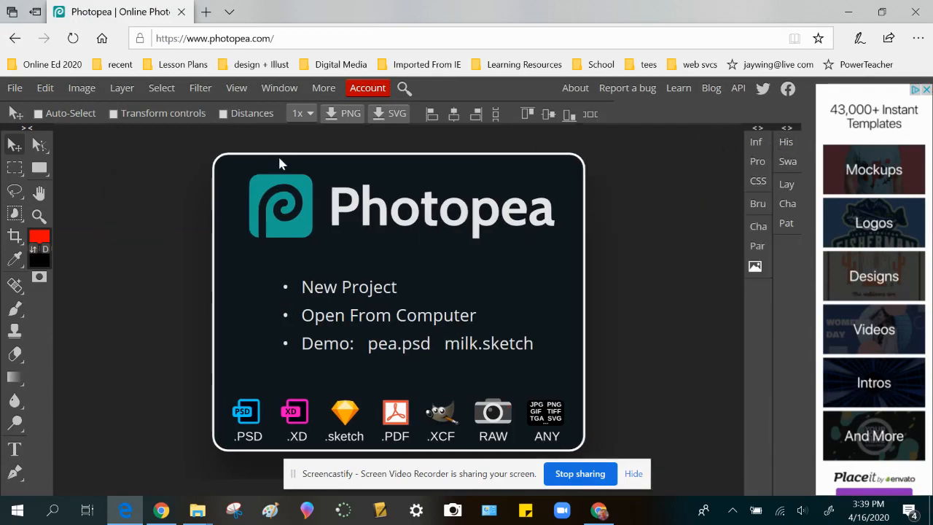
left_click(633, 474)
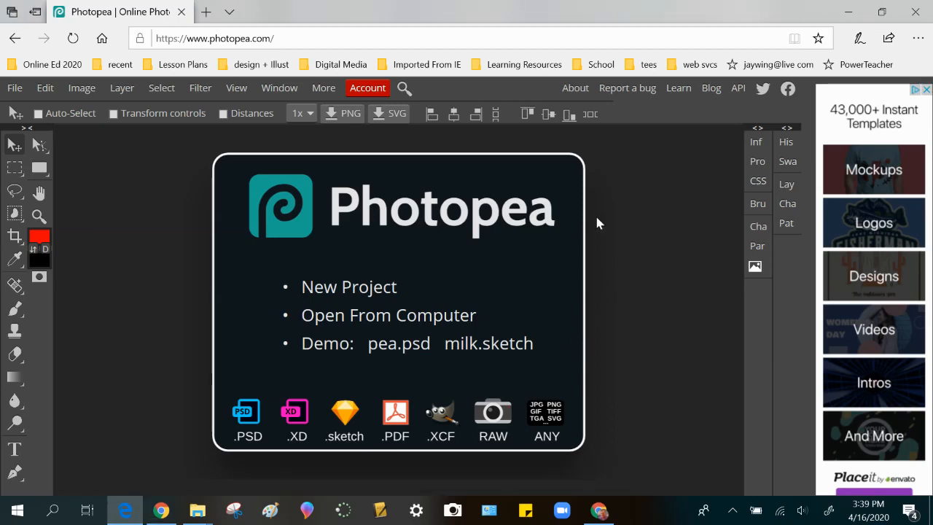
left_click(181, 13)
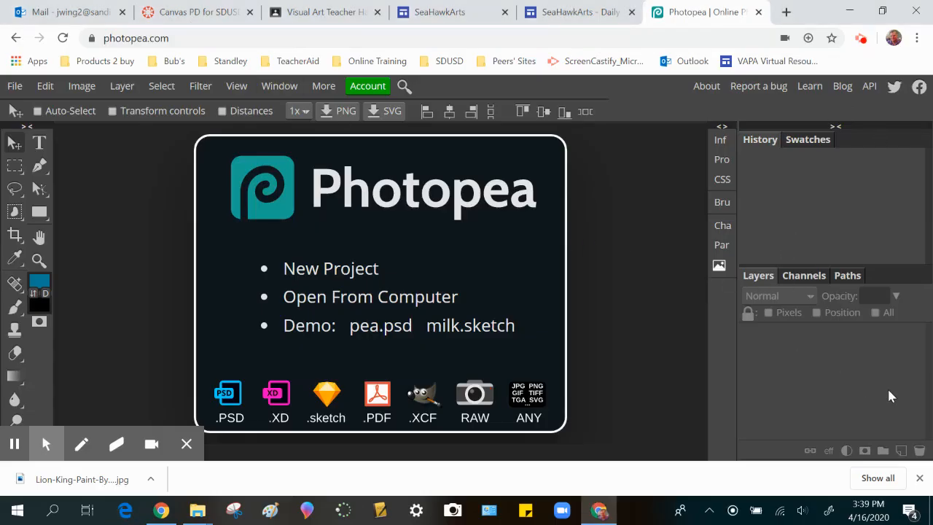
Collapse the side panels and open the non-JPG SeaHawkBanner_1920x510_Videos file from the "Seahawk Banners for Website" folder in Pictures
left_click(835, 127)
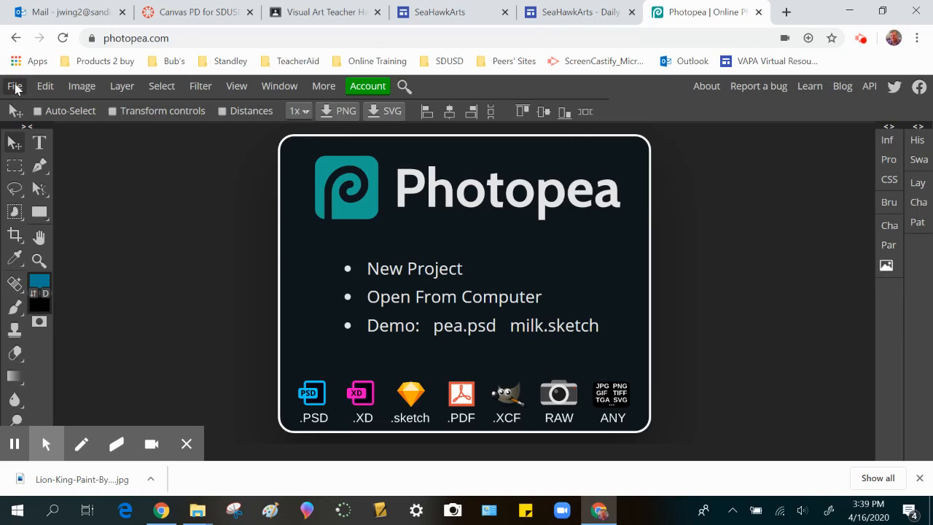
left_click(16, 89)
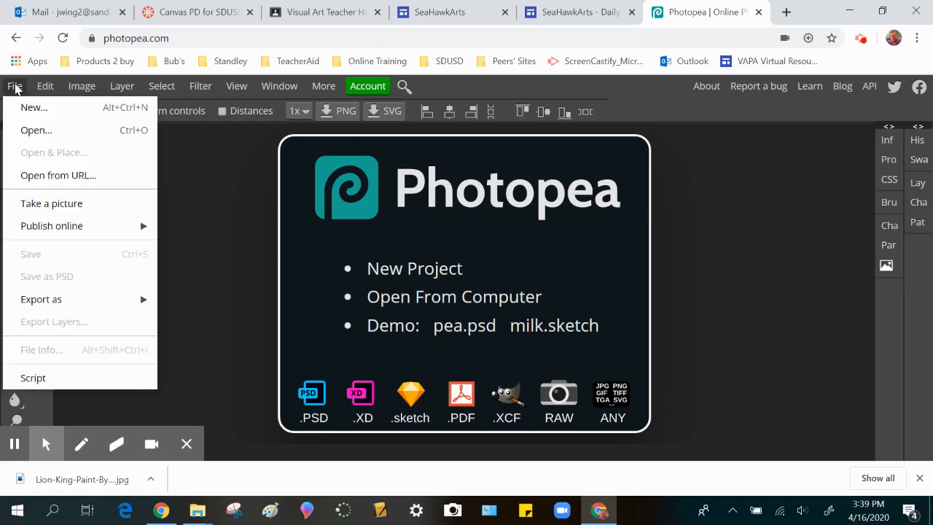
left_click(29, 131)
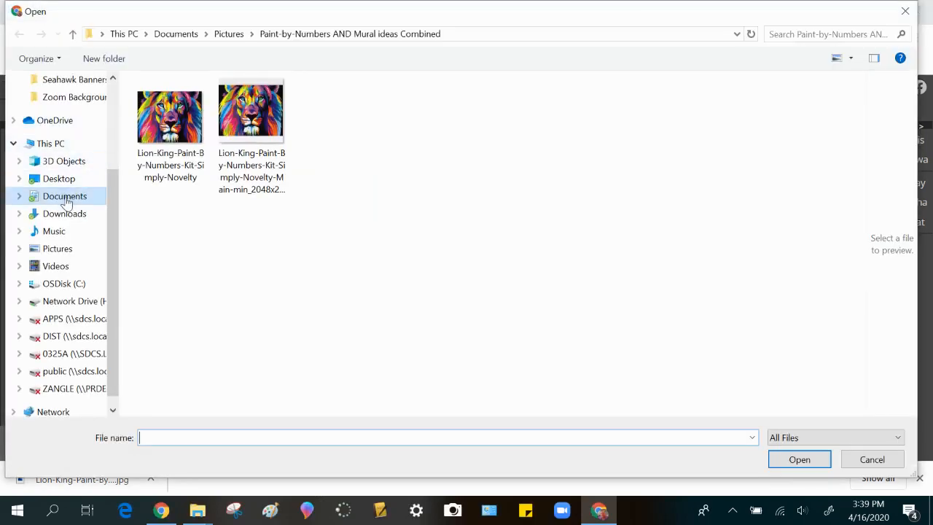
left_click(58, 251)
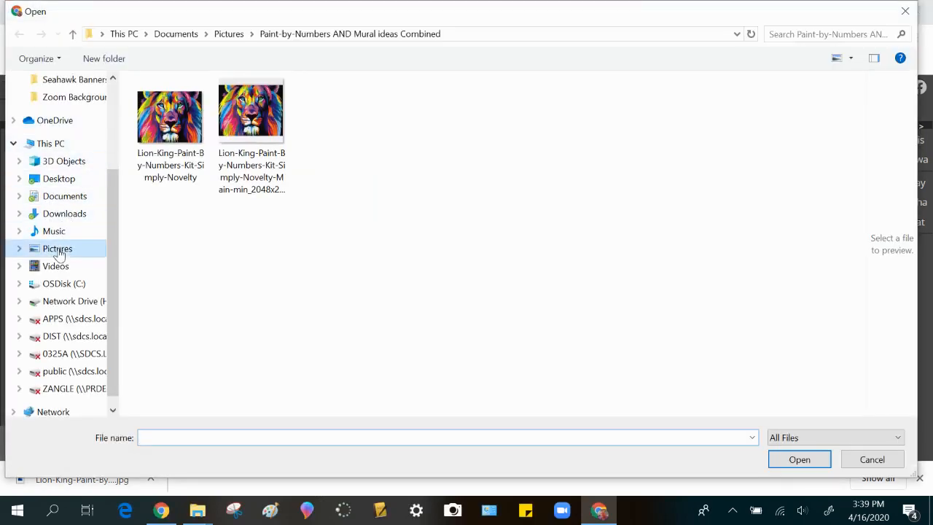
scroll(212, 260, "down", 2)
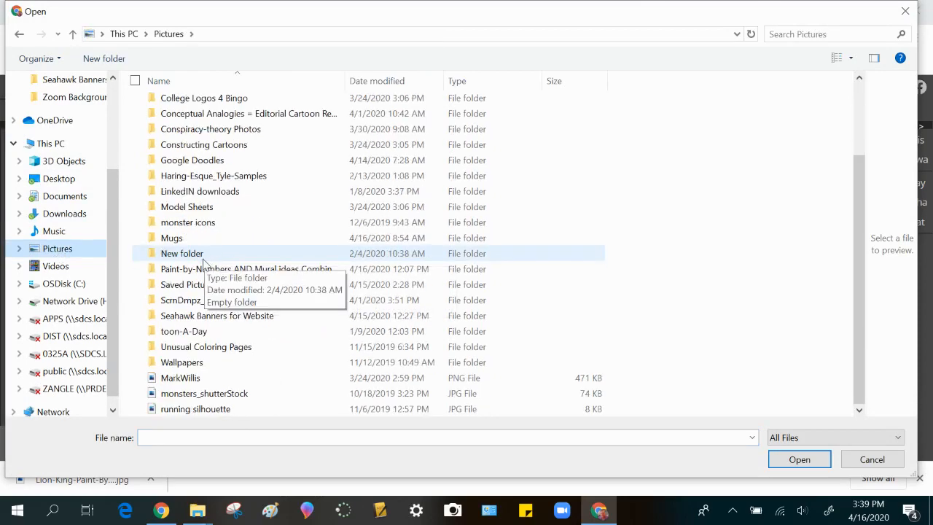
double_click(150, 318)
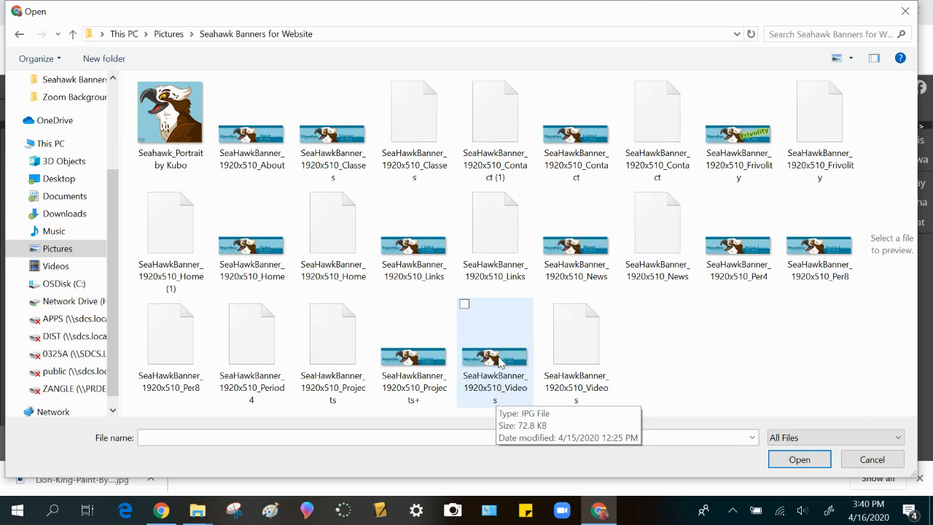
double_click(572, 346)
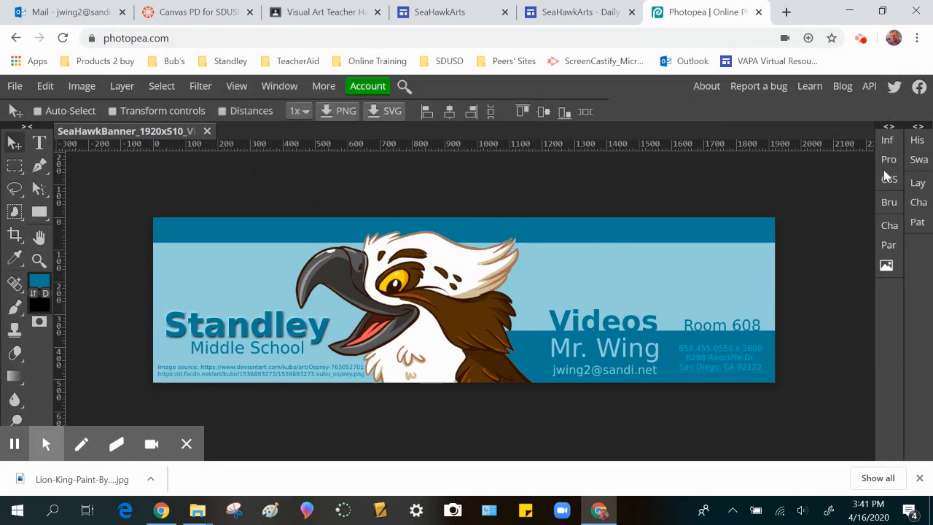
Show the banner's layers and replace the "Videos" heading with "Daily" and "Dooles" on two lines
left_click(916, 185)
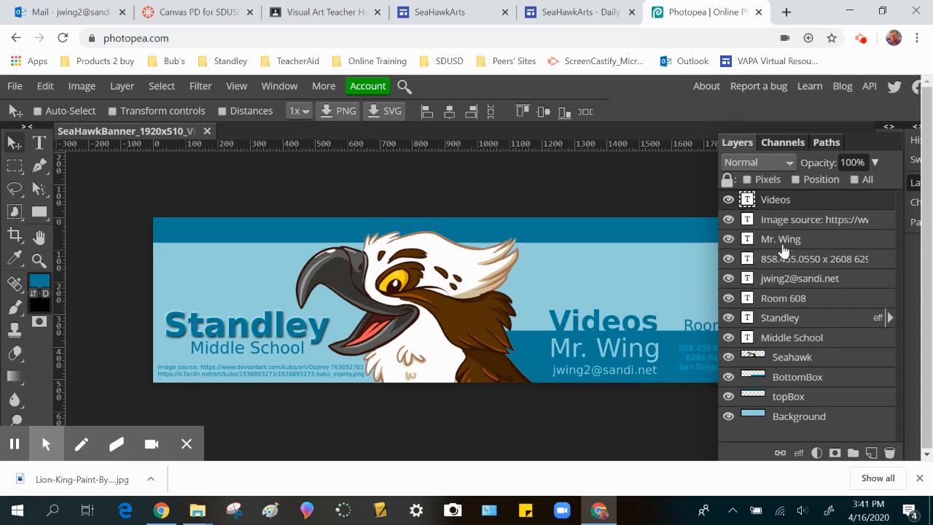
left_click(40, 143)
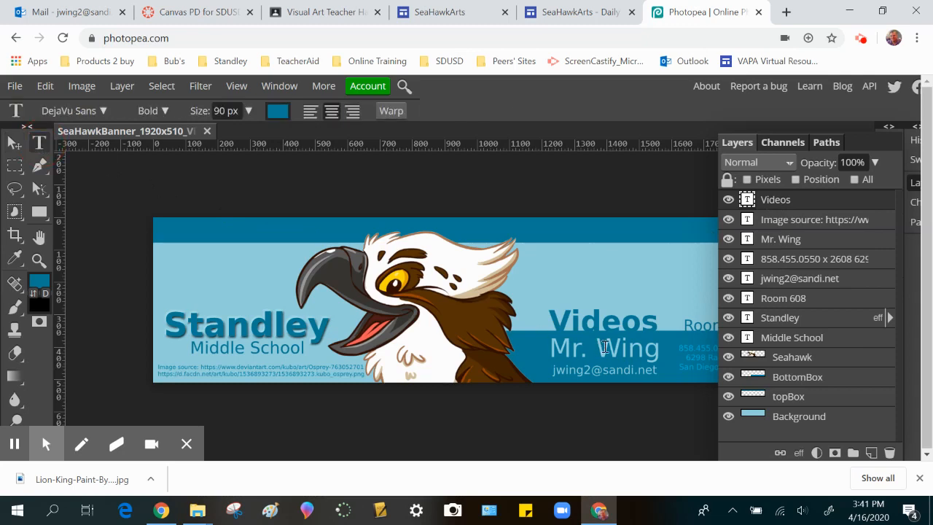
left_click_drag(552, 318, 663, 318)
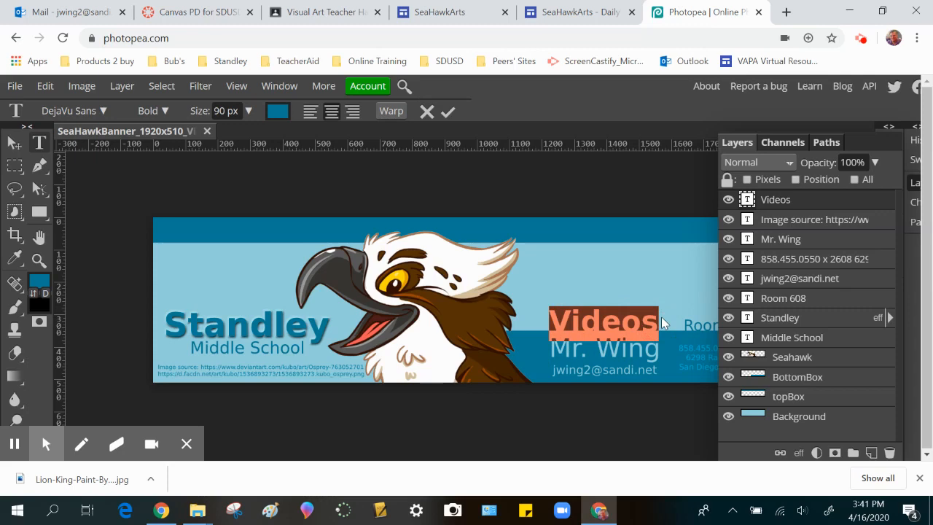
key("BackSpace")
type("Daily")
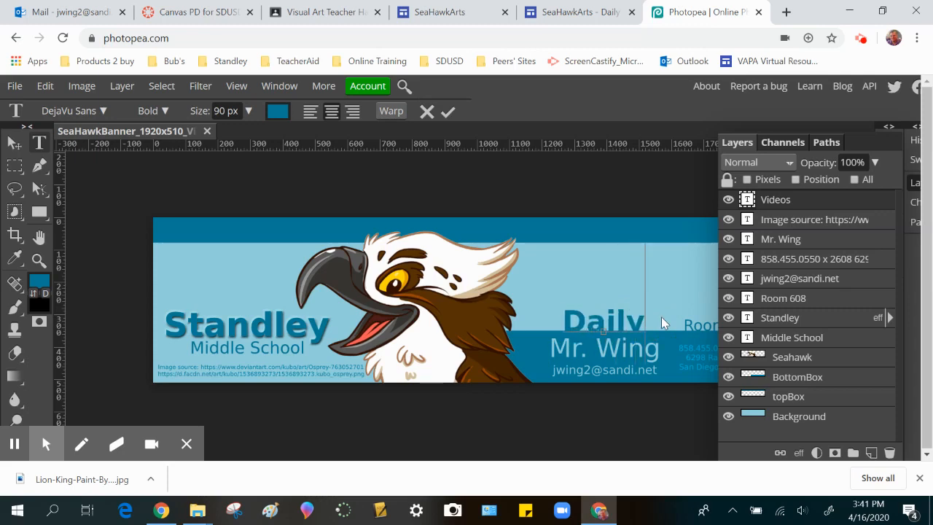
key("Return")
type("Videos")
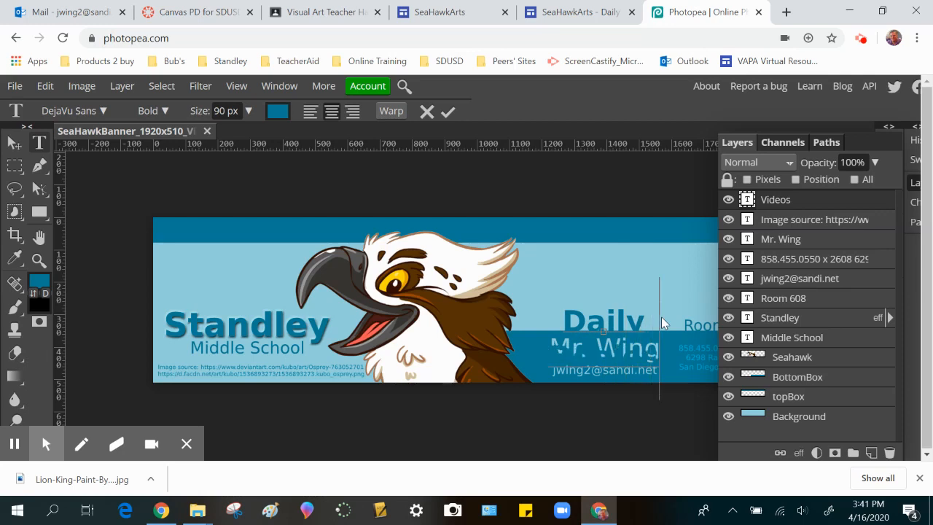
Move the two-line heading straight up until it sits clear above the teacher's name
left_click(14, 142)
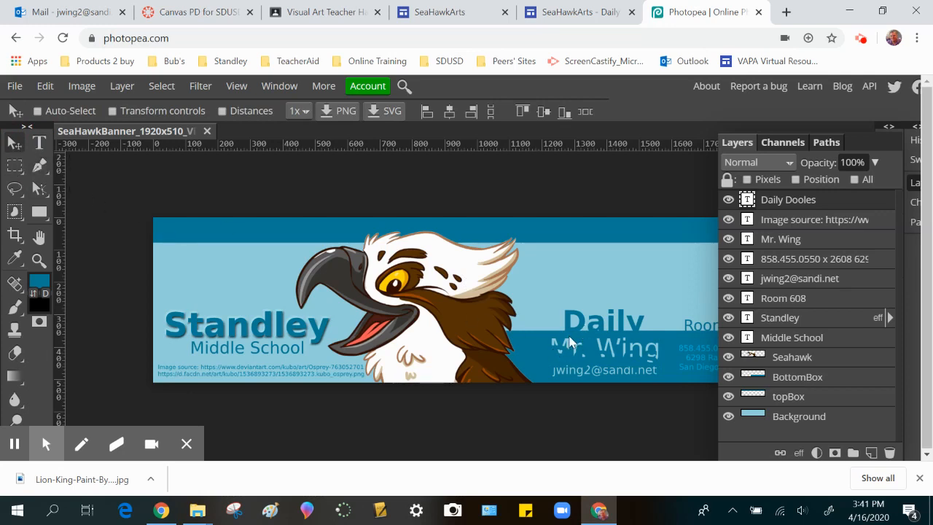
left_click_drag(594, 326, 589, 286)
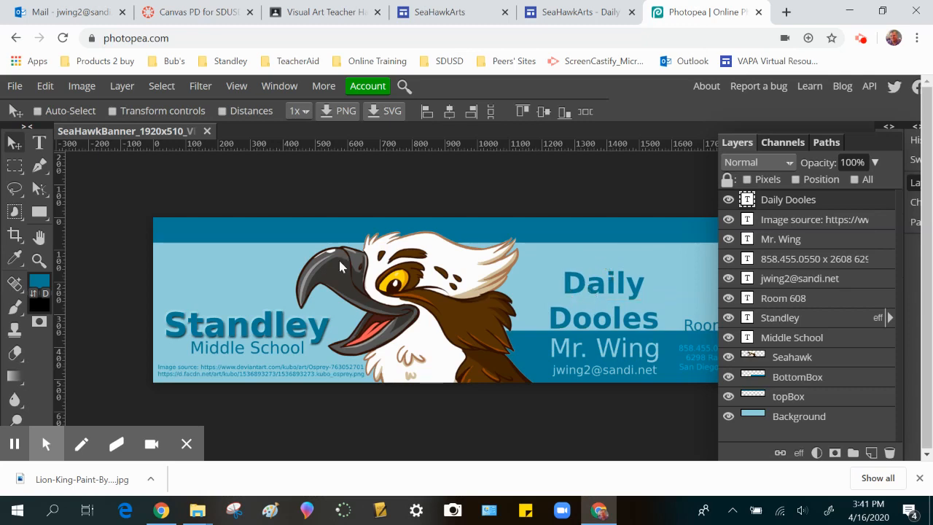
Correct the heading's second line to "Doodles" and nudge the whole heading slightly down against the dark blue band
left_click(39, 143)
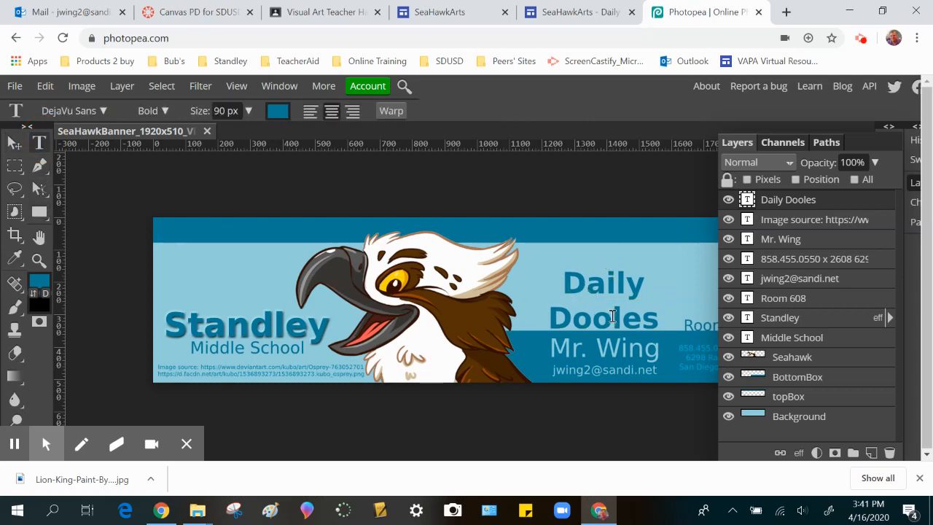
left_click(612, 315)
type("d")
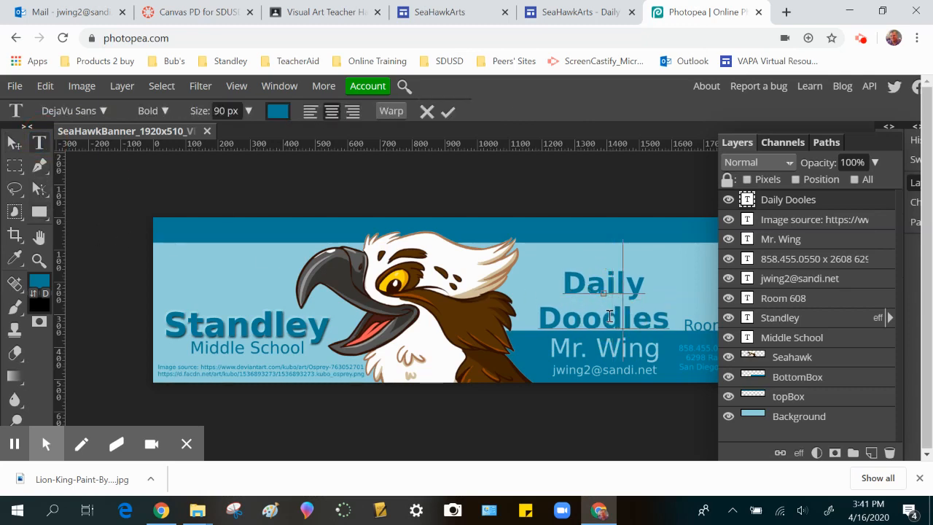
left_click(15, 144)
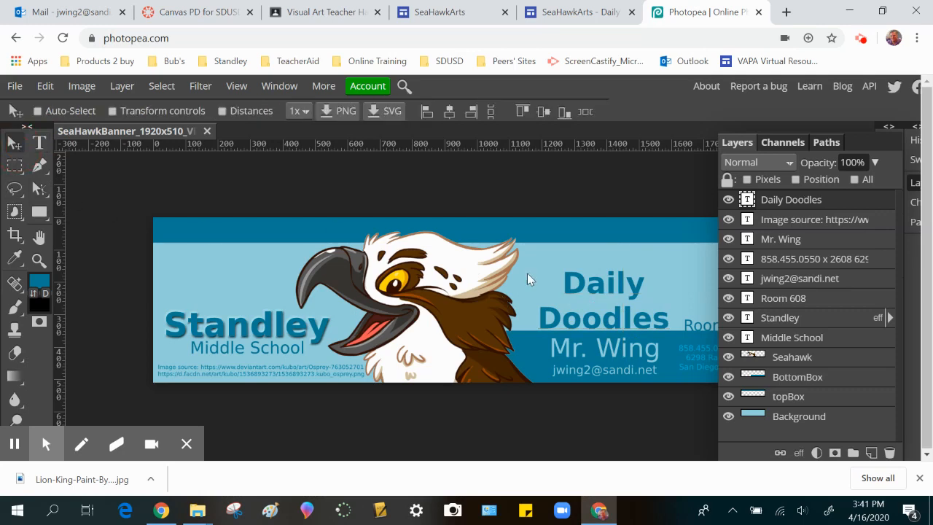
left_click_drag(614, 289, 614, 295)
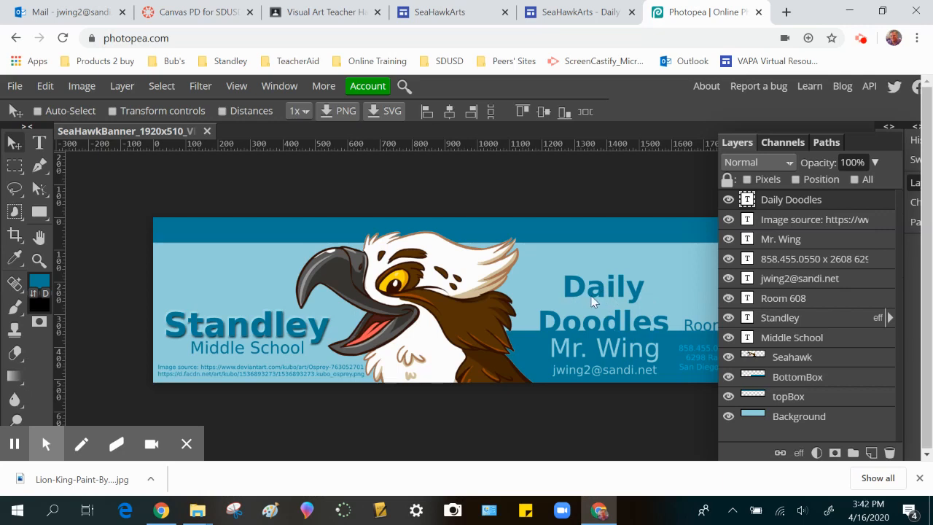
Delete the "Daily" line and its line break from the two-line heading, leaving "Doodles" as a single line
left_click(42, 143)
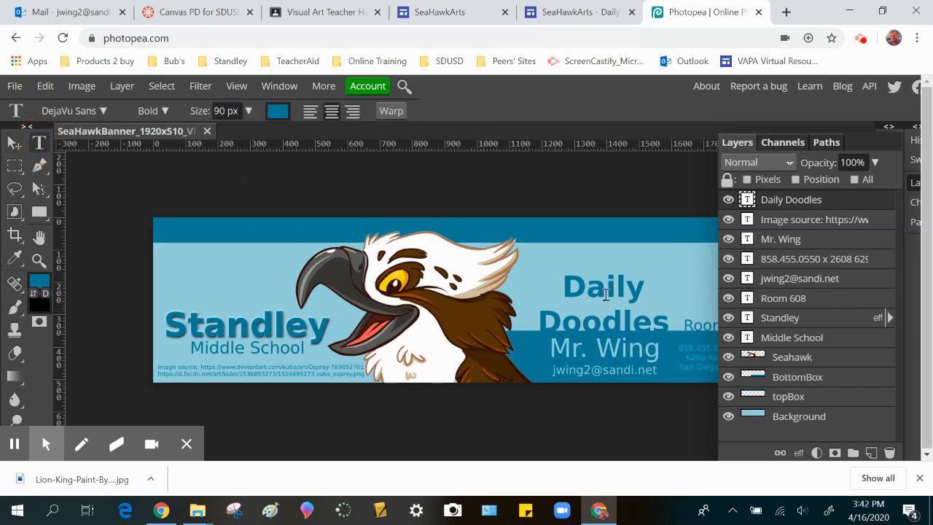
left_click_drag(565, 284, 658, 281)
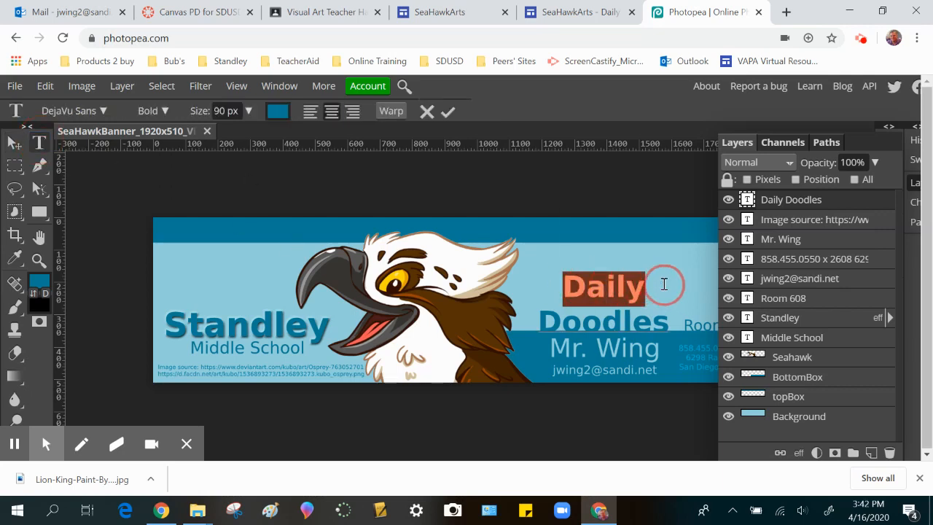
key("BackSpace")
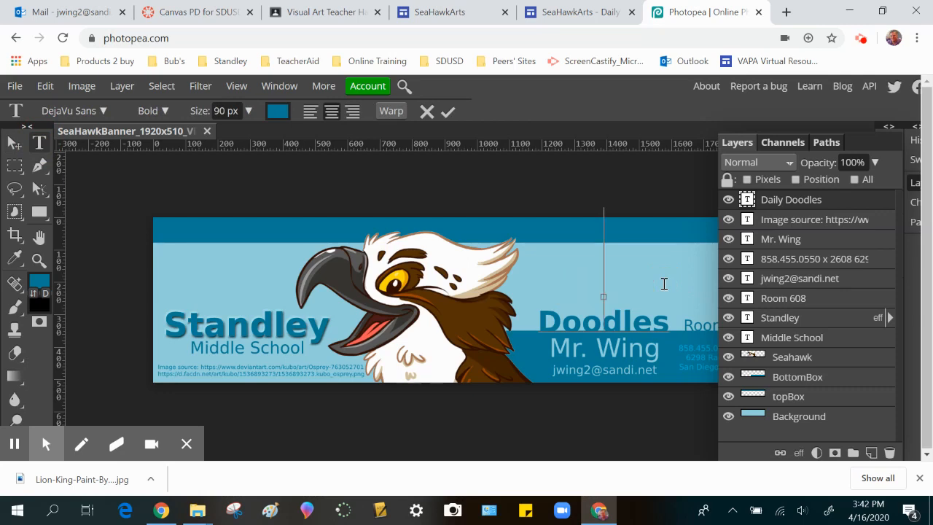
key("Right")
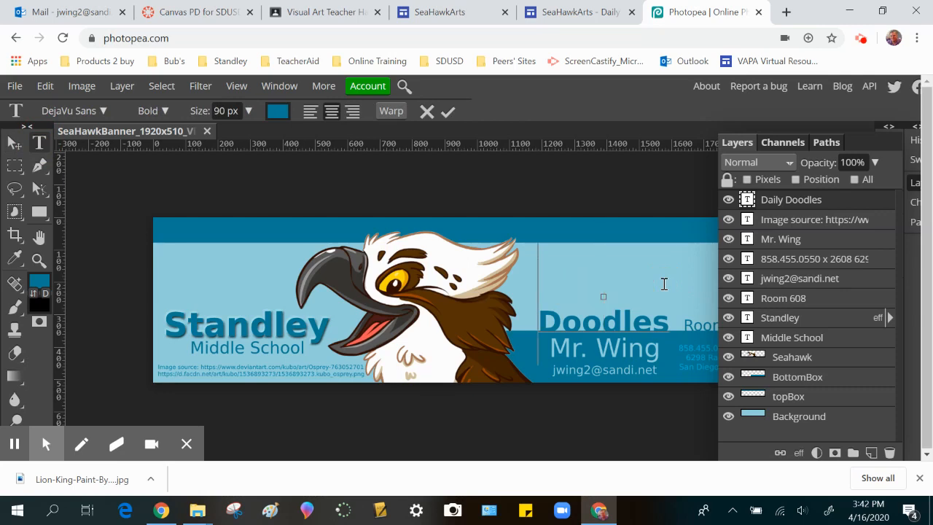
key("BackSpace")
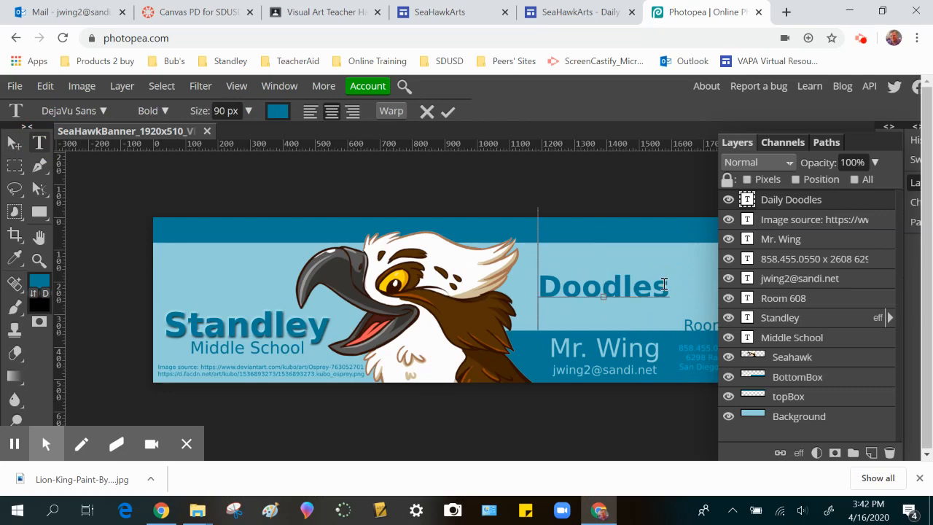
Move the "Doodles" heading straight down to just above the teacher's name and activate the Type tool
left_click(15, 143)
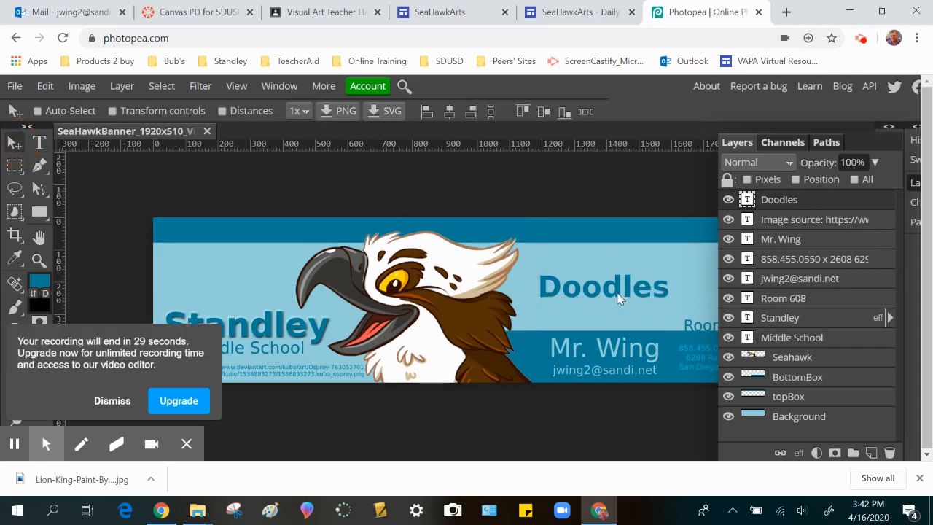
left_click_drag(617, 293, 617, 333)
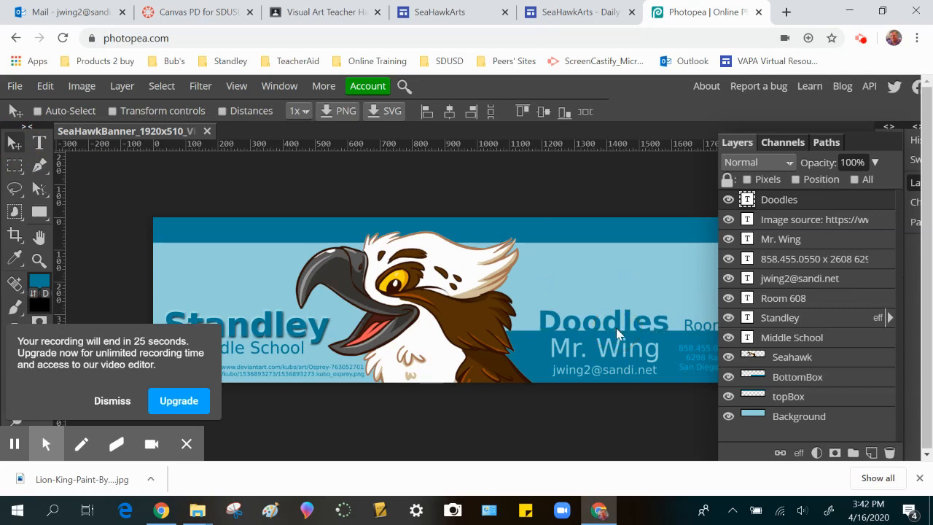
left_click(39, 142)
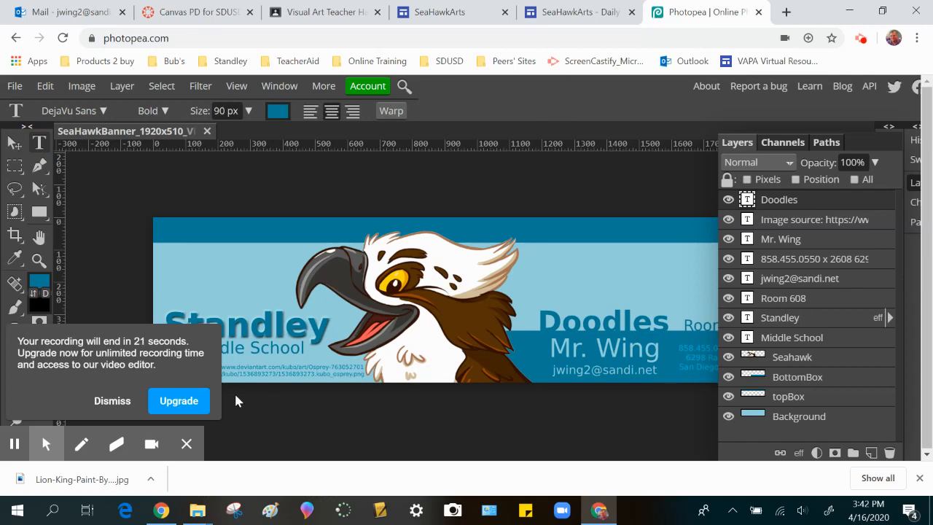
left_click(113, 400)
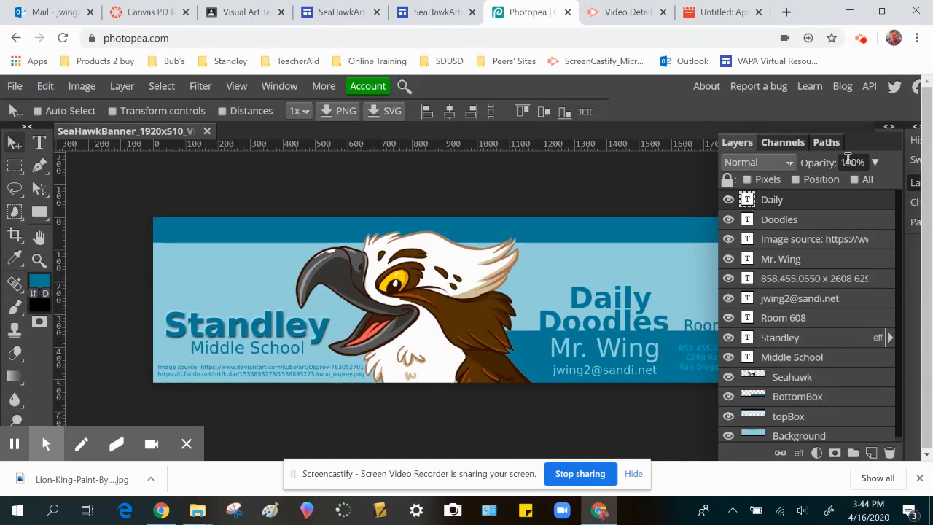
Collapse both columns of side panels so the whole banner is in view
left_click(889, 129)
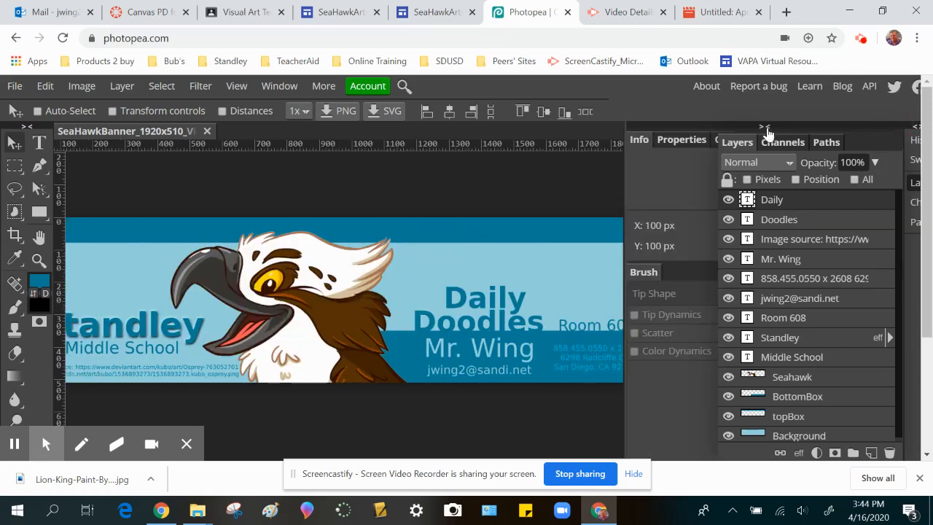
left_click(769, 128)
left_click(915, 128)
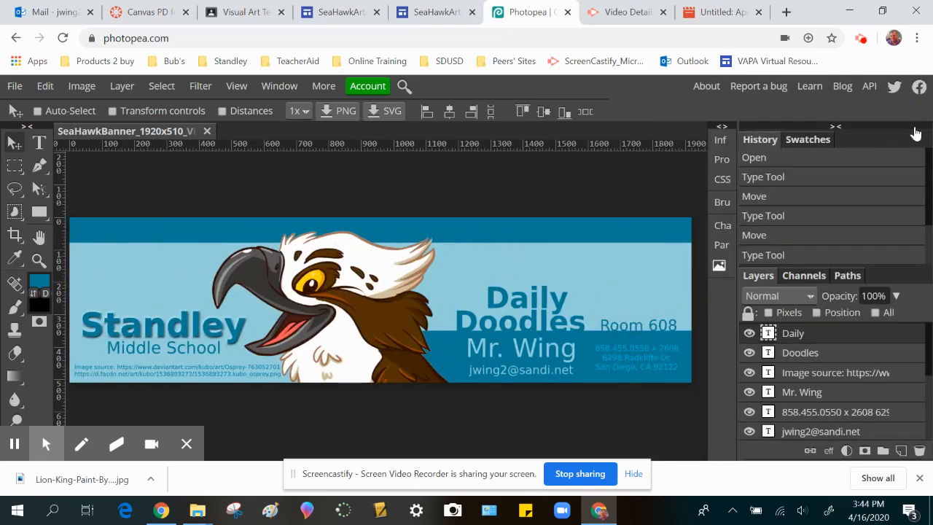
left_click(722, 127)
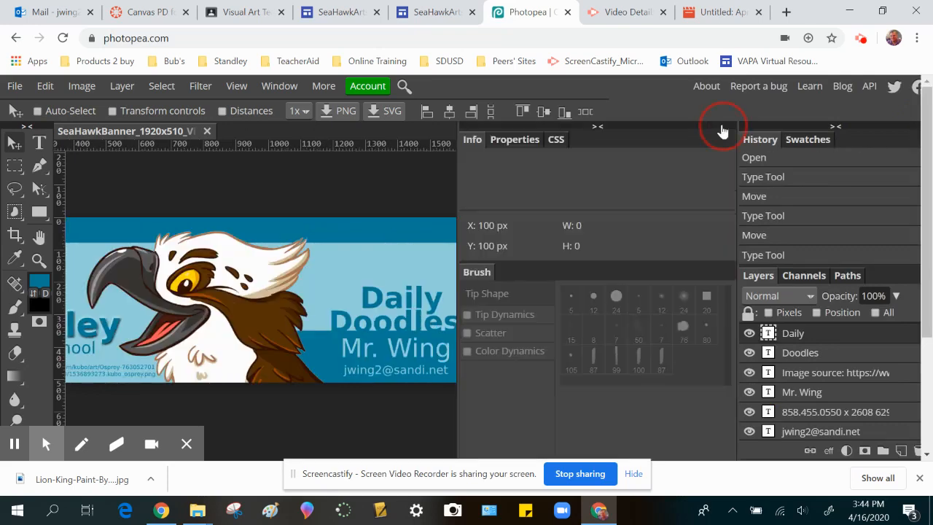
left_click(596, 127)
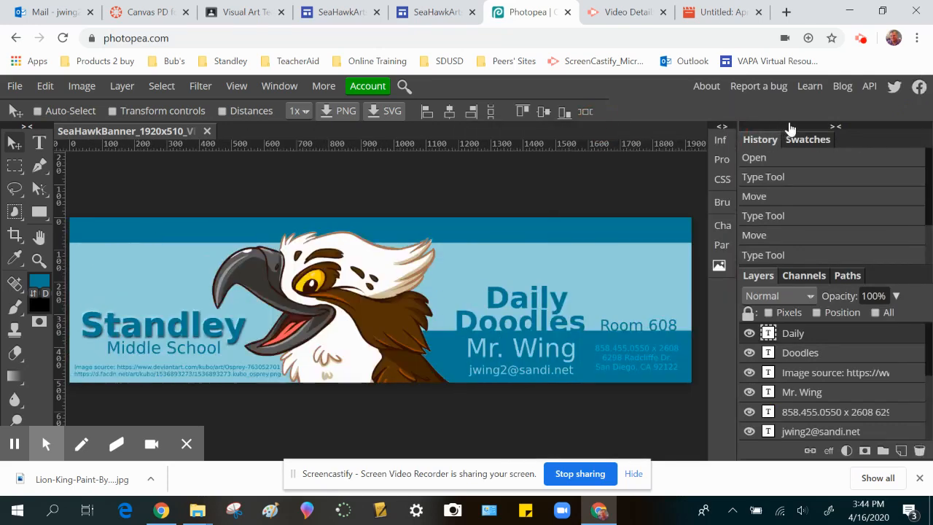
left_click(835, 128)
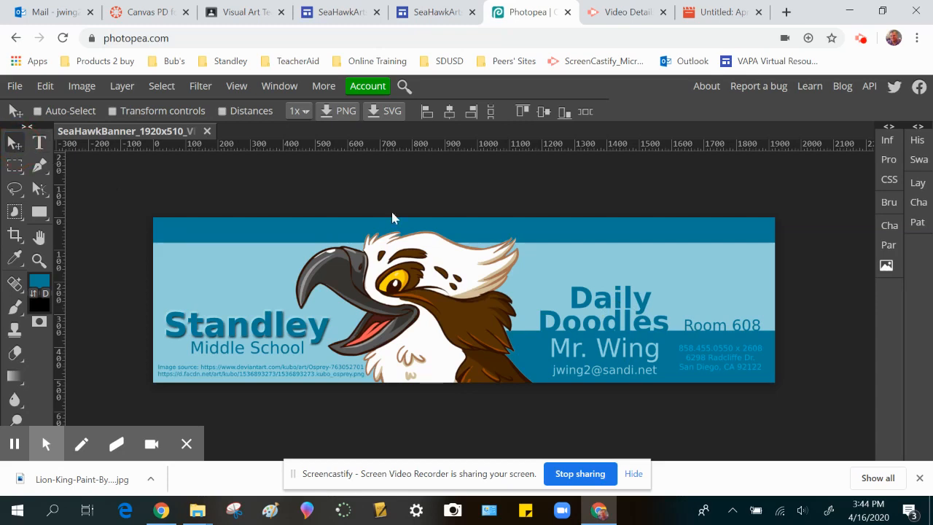
Nudge the separate "Daily" text left to centre it over "Doodles", and slightly down toward it
key("Left")
key("Left")
key("Left")
key("Left")
key("Left")
key("Left")
key("Left")
key("Left")
key("Left")
key("Left")
key("Left")
key("Left")
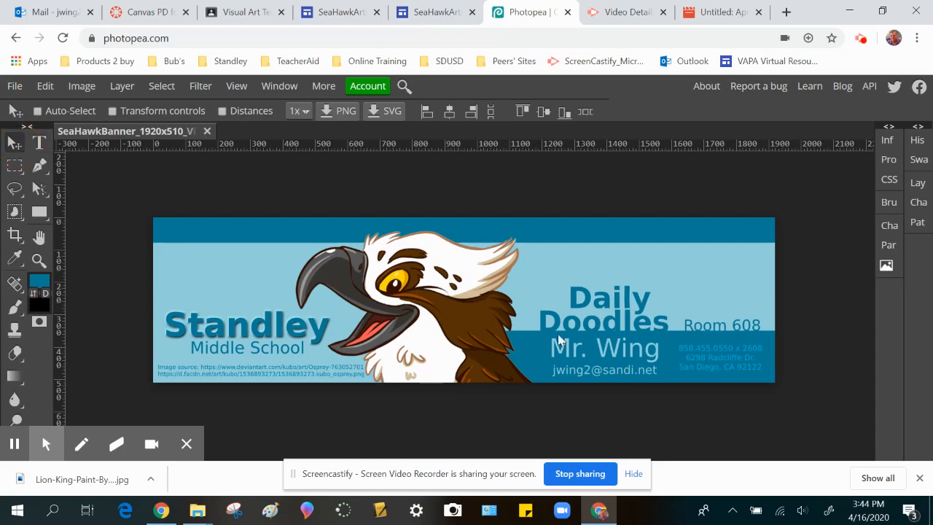
key("Left")
key("Left")
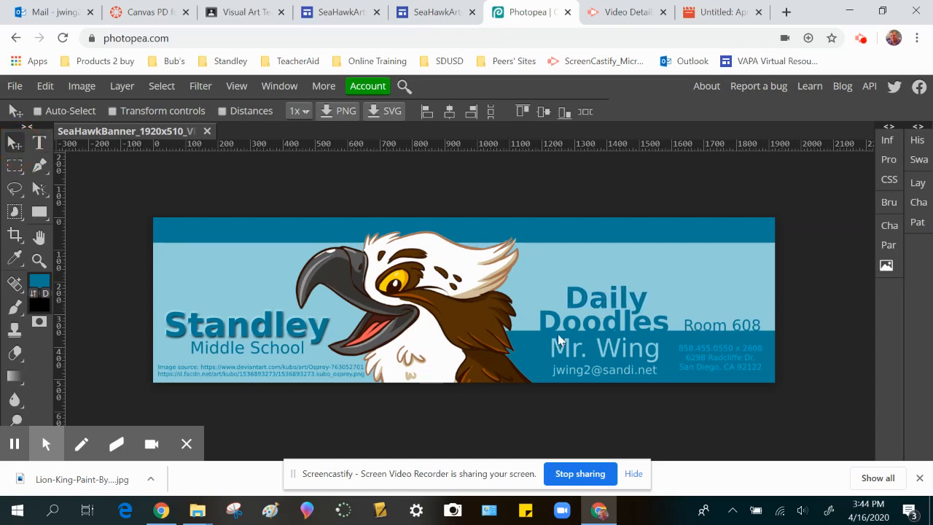
key("Down")
key("Down")
key("Down")
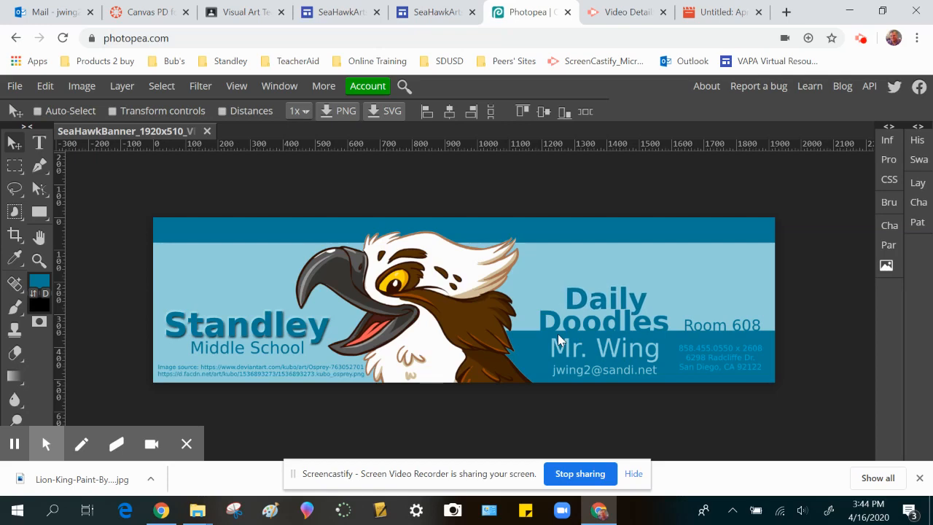
left_click(14, 87)
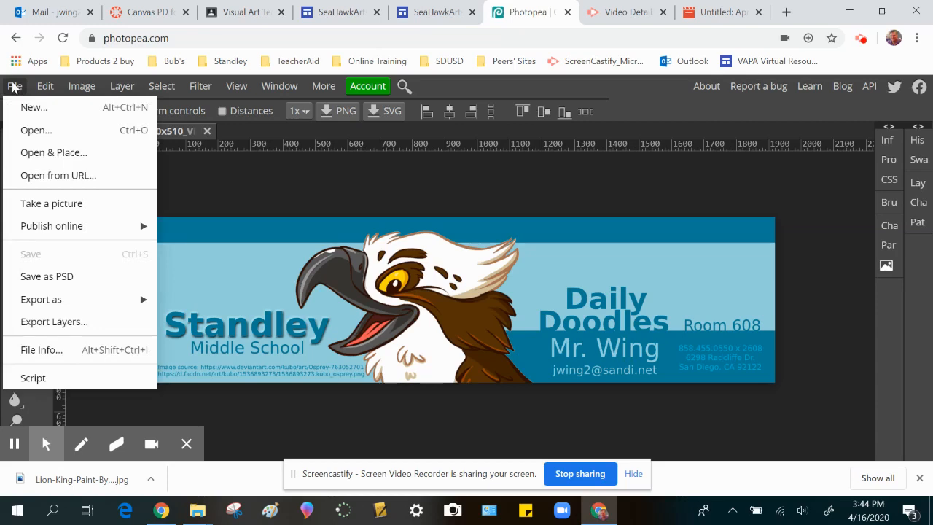
left_click(49, 278)
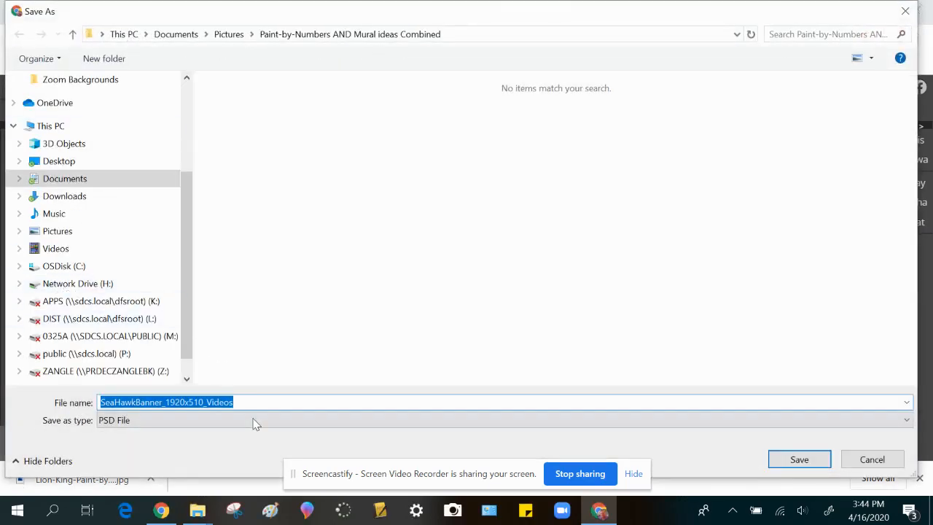
left_click(634, 474)
left_click(871, 462)
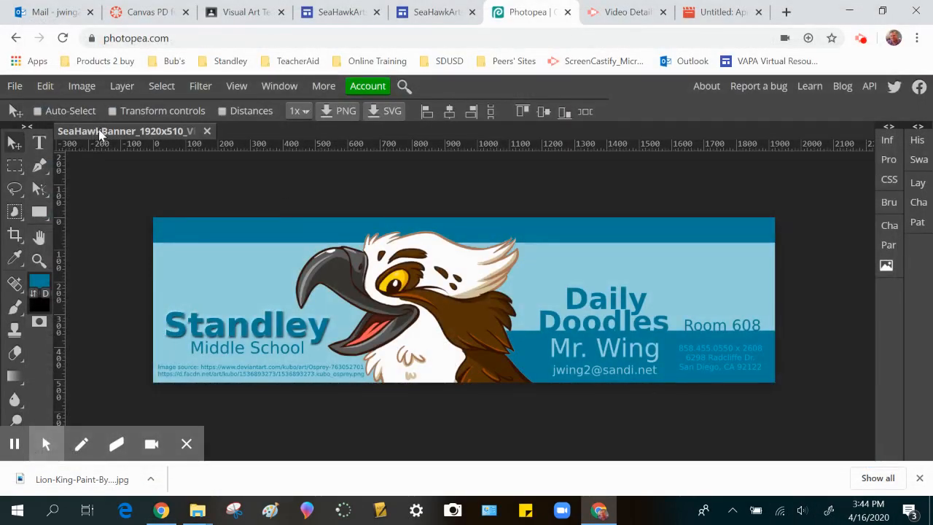
Rename the document to SeaHawkBanner_1920x510_DailyDoodles
double_click(100, 133)
left_click(230, 228)
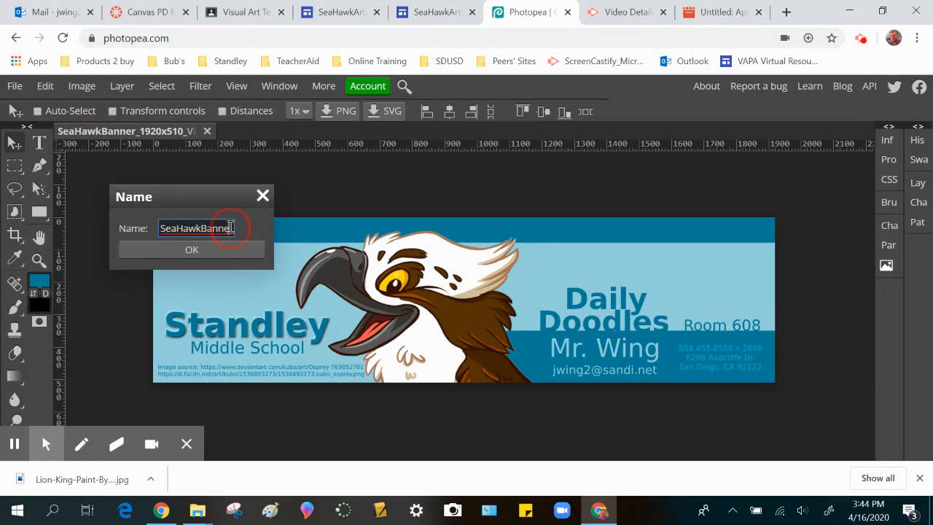
key("Right")
key("Right")
key("Right")
key("Right")
key("Right")
key("Right")
key("Right")
key("Right")
key("Right")
key("Right")
key("Right")
key("Right")
key("Right")
key("Right")
key("Right")
key("Right")
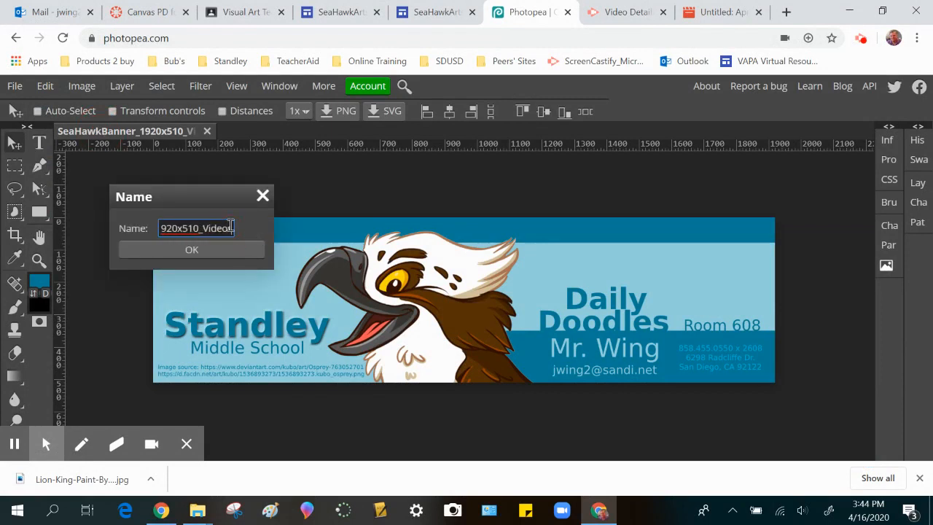
key("shift+Left")
key("shift+Left")
key("shift+Left")
key("shift+Left")
type("Dail")
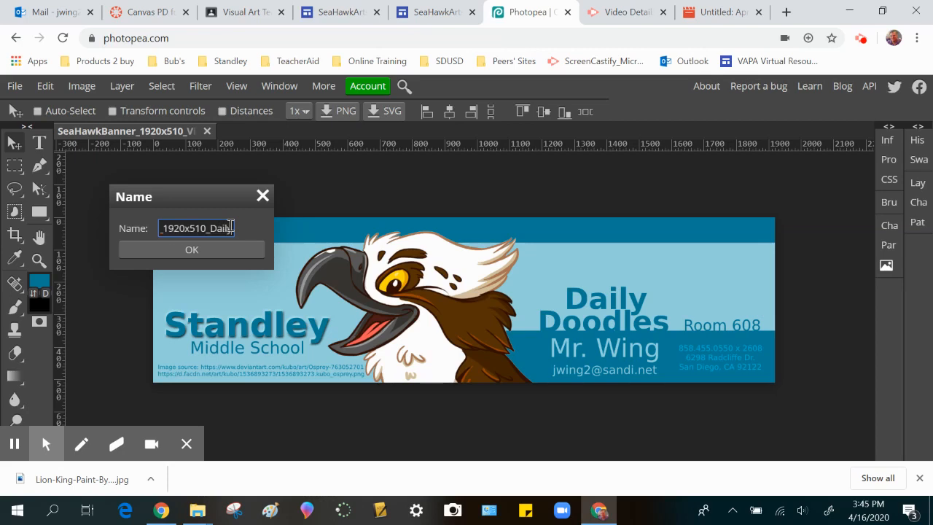
type("y Doodles")
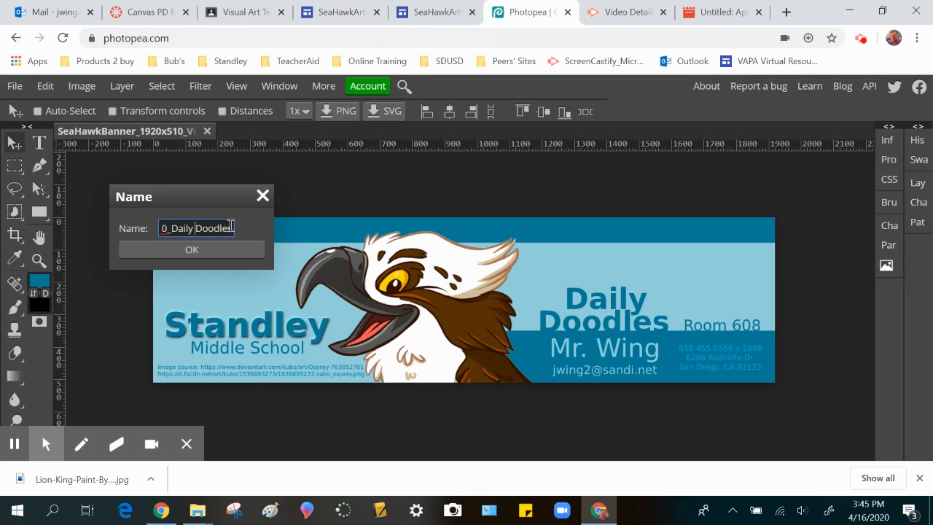
key("ctrl+Left")
key("BackSpace")
left_click(214, 249)
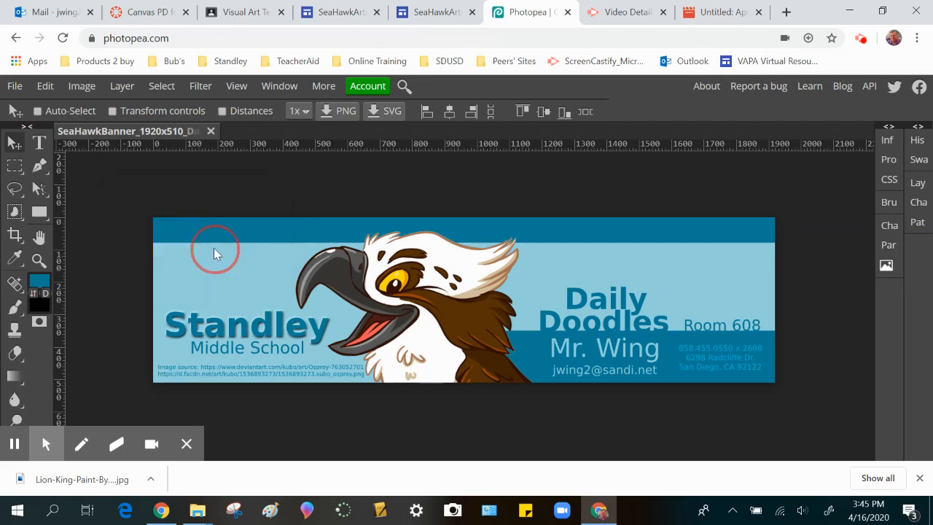
Save the banner as the PSD file SeaHawkBanner_1920x510_DailyDoodles in the "Seahawk Banners for Website" folder in Pictures
left_click(7, 88)
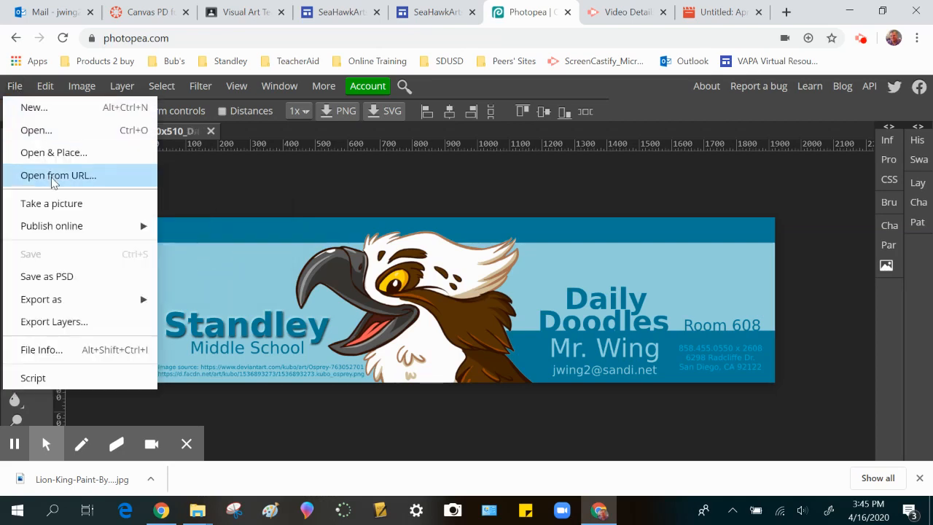
left_click(67, 276)
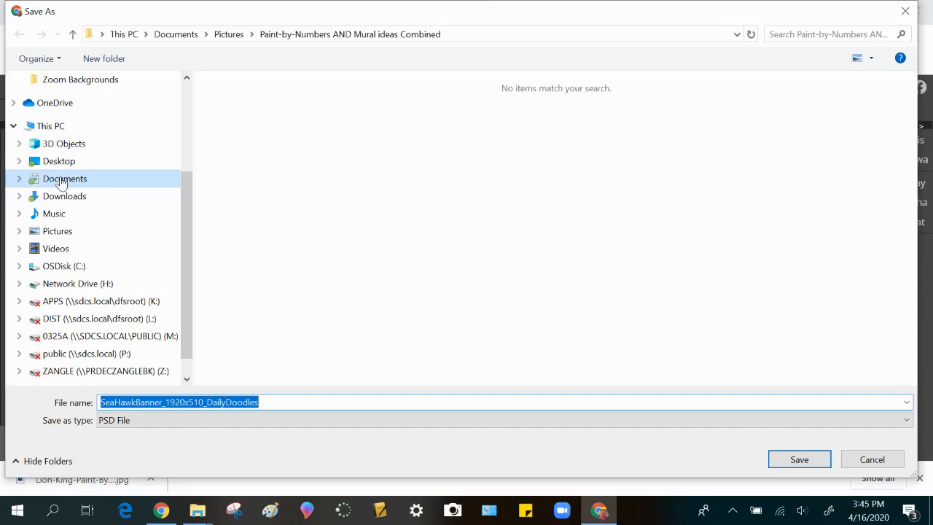
left_click(58, 232)
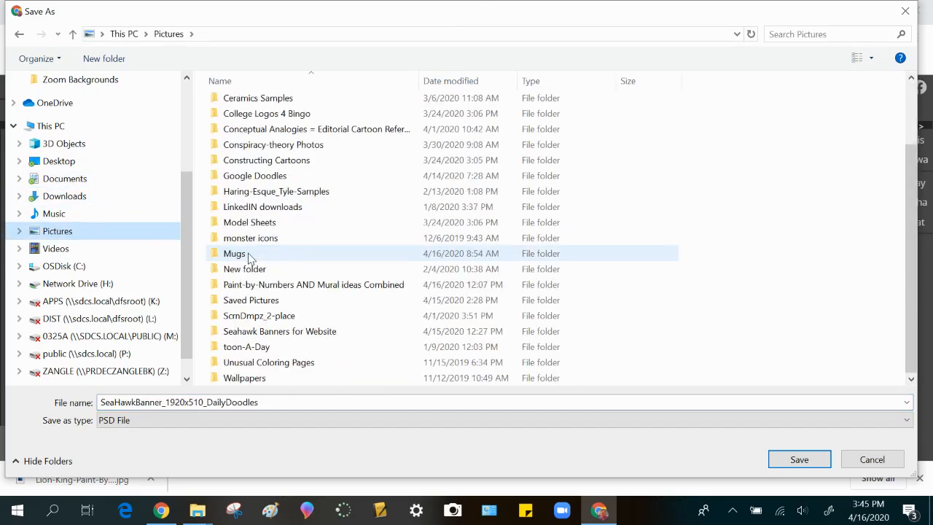
double_click(304, 332)
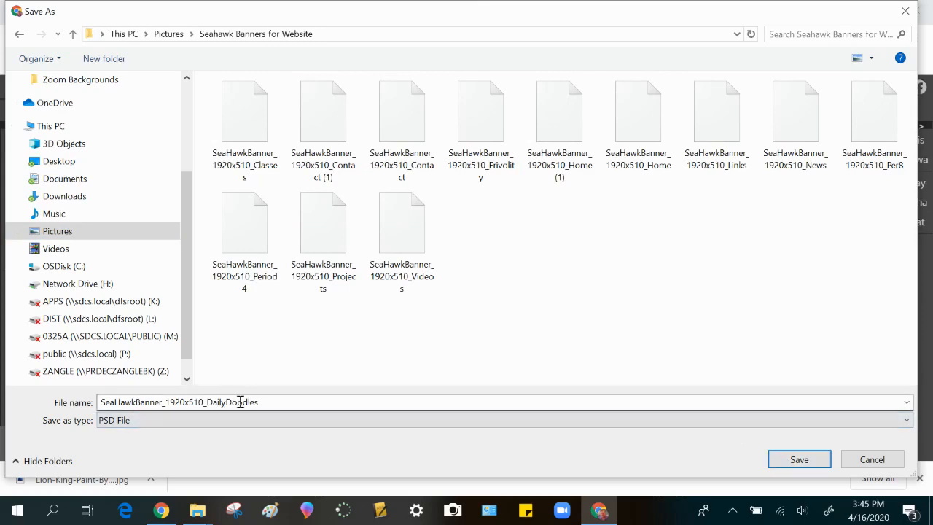
left_click(796, 459)
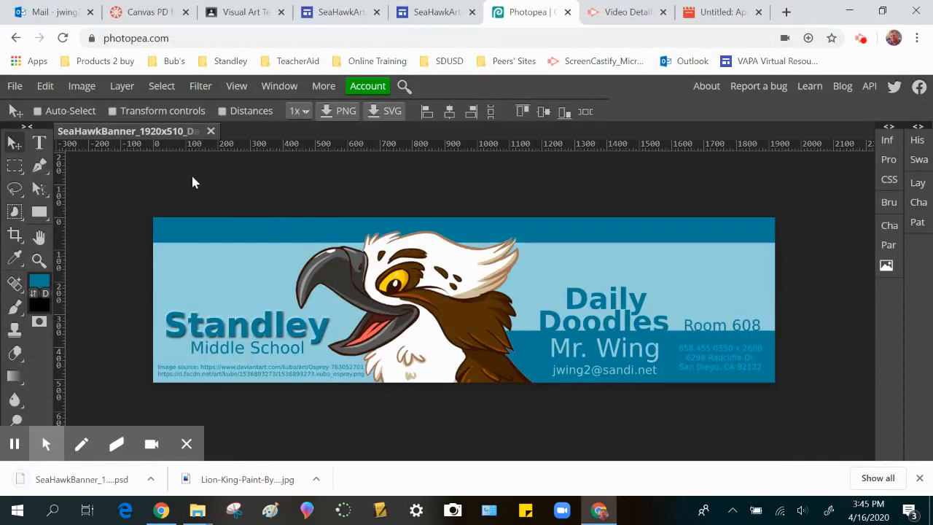
Export the banner as a 1920 x 510 px JPG at 70% quality, named SeaHawkBanner_1920x510_DailyDoodles, into the "Seahawk Banners for Website" folder
left_click(15, 87)
mouse_move(84, 225)
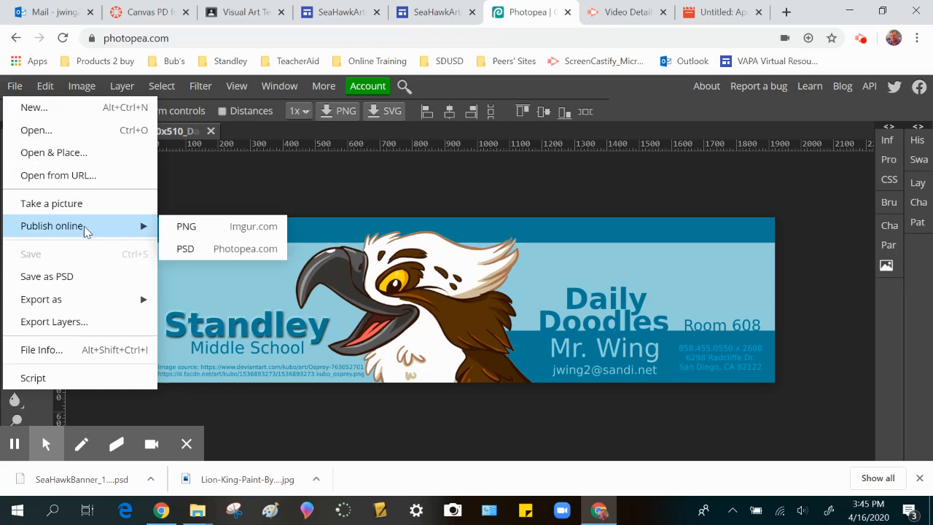
mouse_move(89, 302)
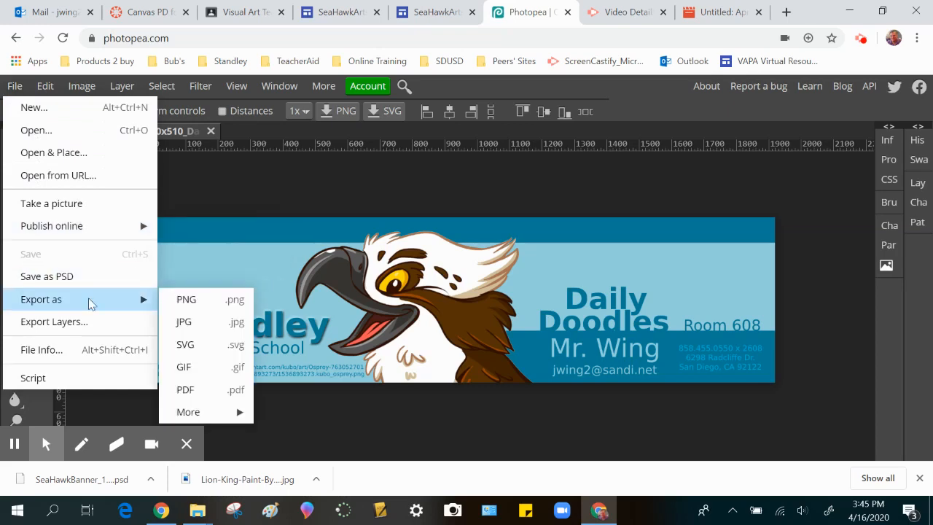
left_click(215, 325)
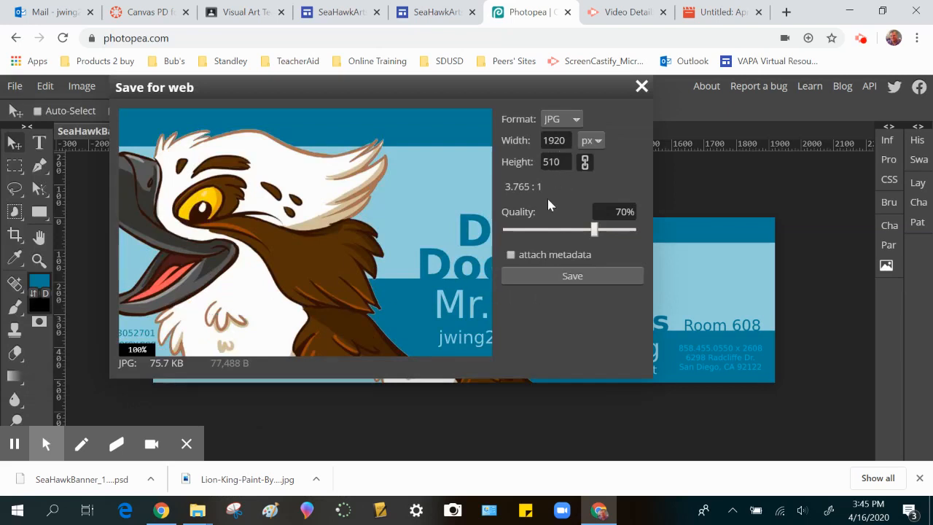
left_click(562, 275)
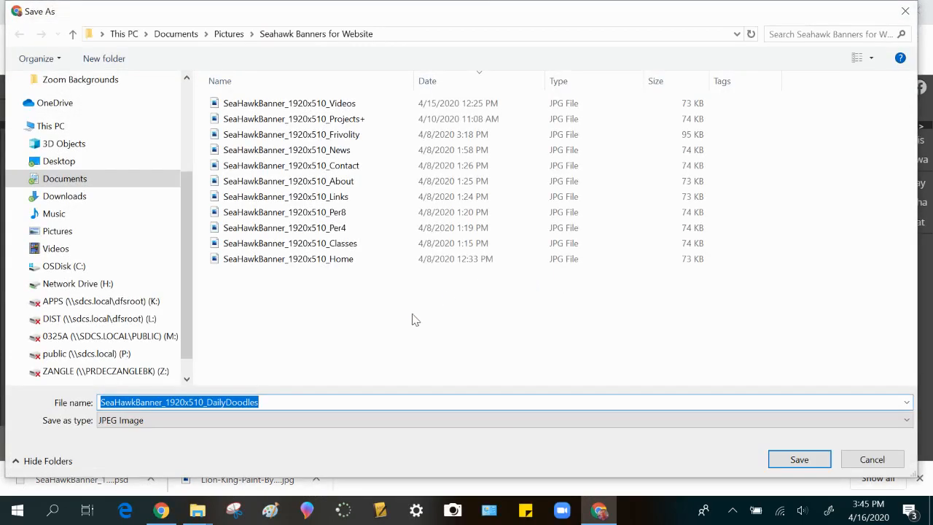
left_click(796, 465)
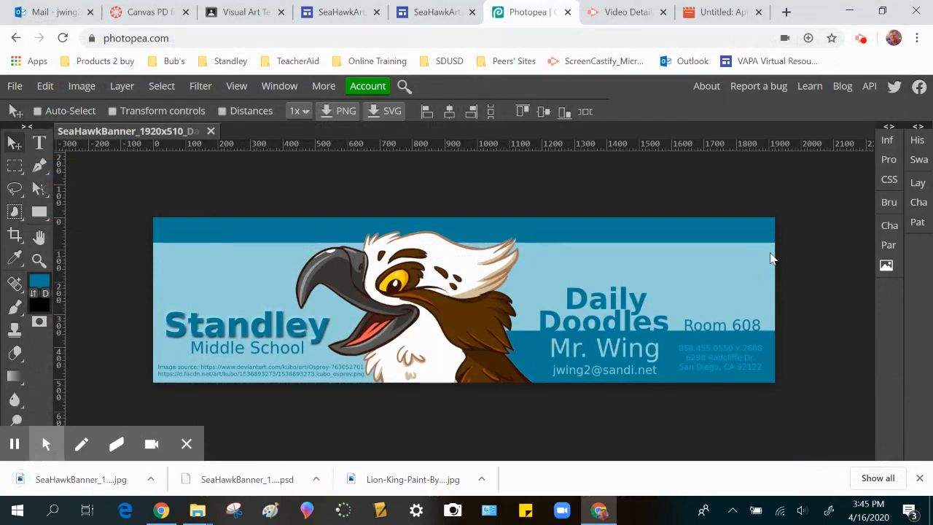
Close the Photopea banner document's tab and open the Daily Doodles page in the SeaHawkArts Google Sites editor
left_click(568, 13)
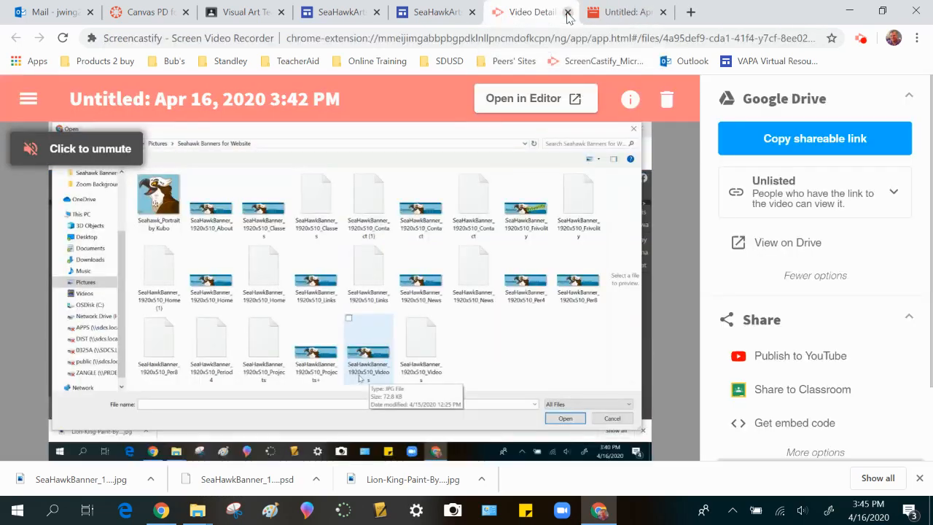
left_click(450, 15)
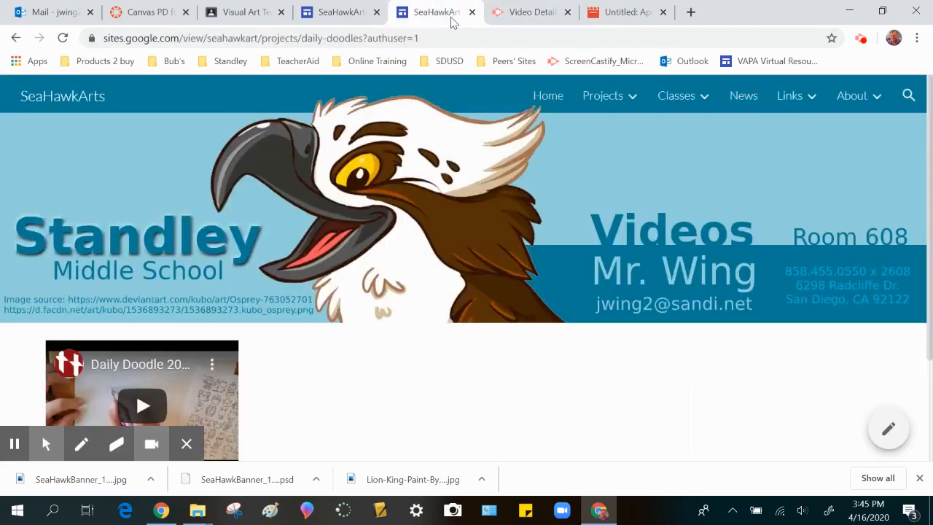
left_click(329, 13)
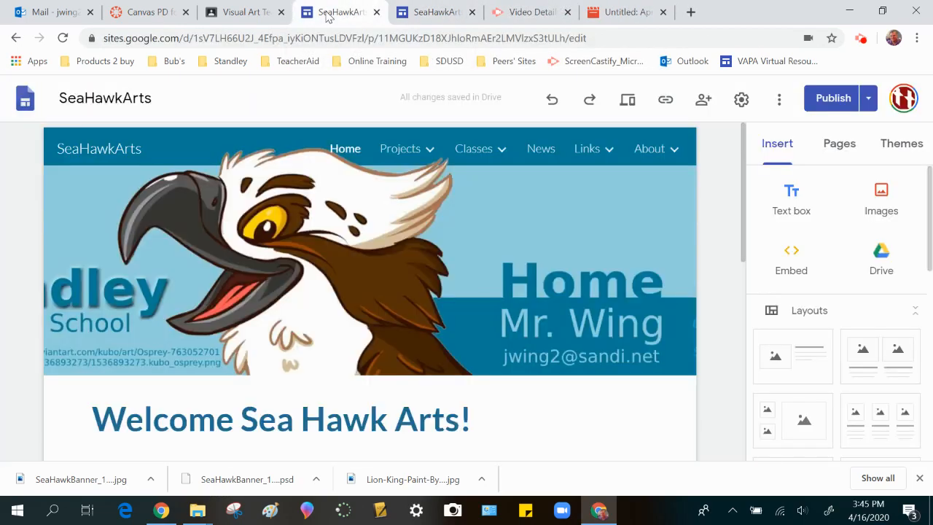
mouse_move(477, 157)
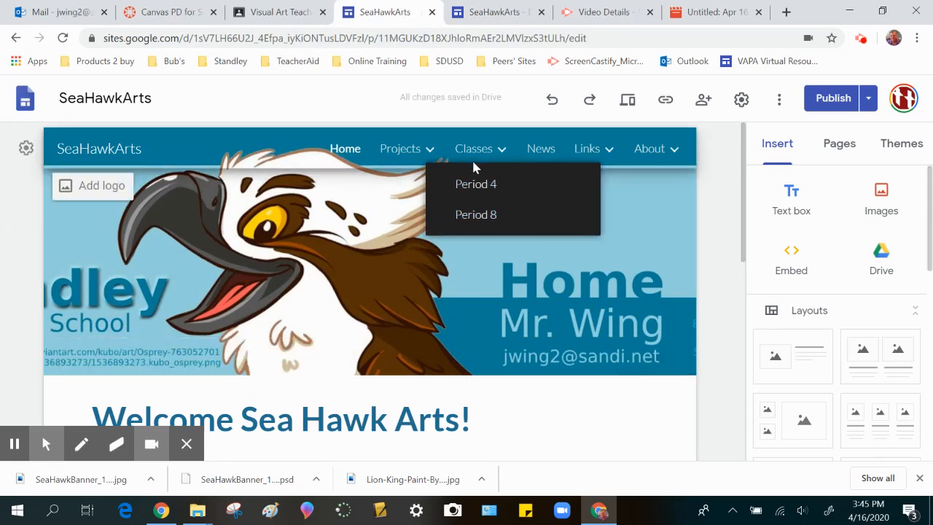
mouse_move(400, 148)
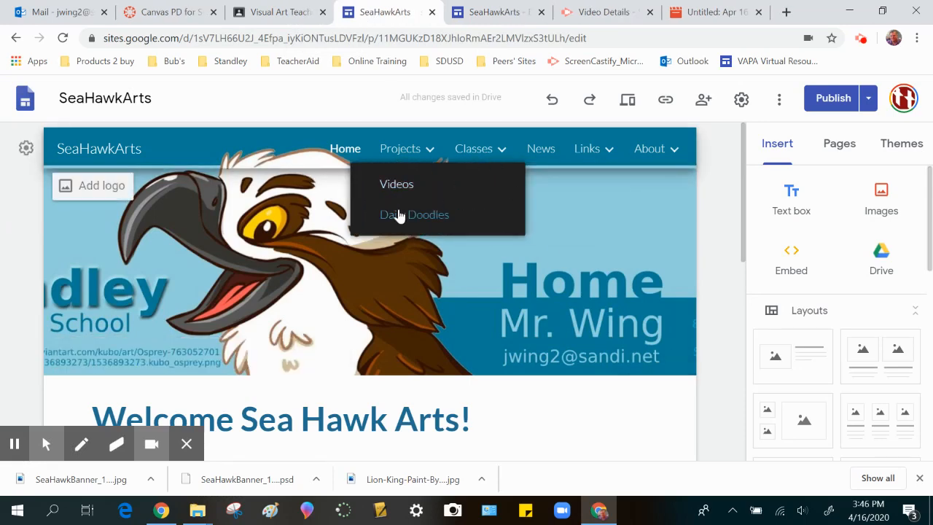
left_click(397, 212)
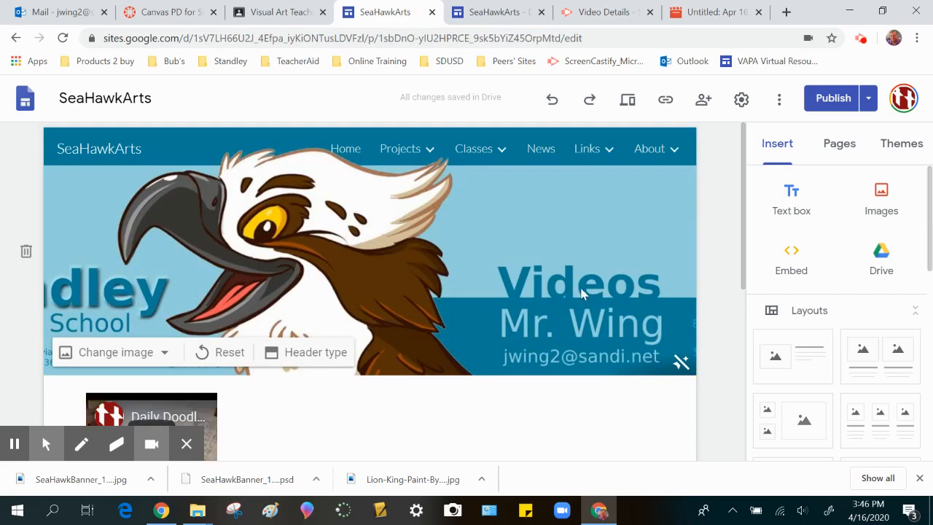
Replace the Daily Doodles page header with the uploaded SeaHawkBanner_1920x510_DailyDoodles JPG and remove its readability adjustment
left_click(117, 353)
left_click(102, 395)
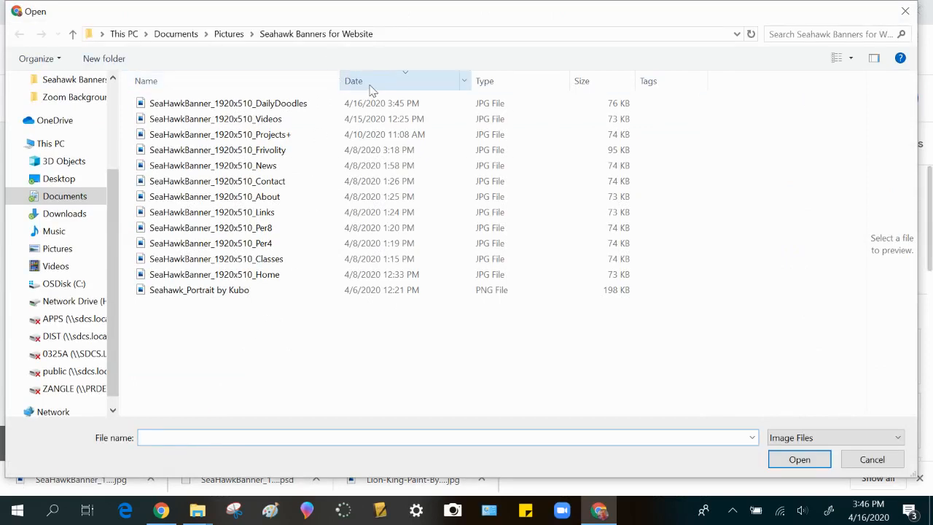
double_click(271, 106)
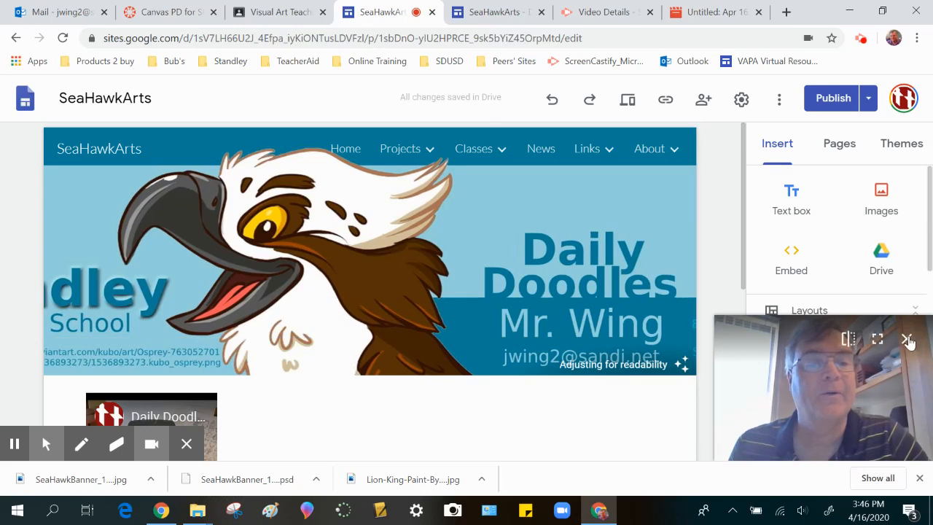
left_click(907, 339)
left_click(681, 364)
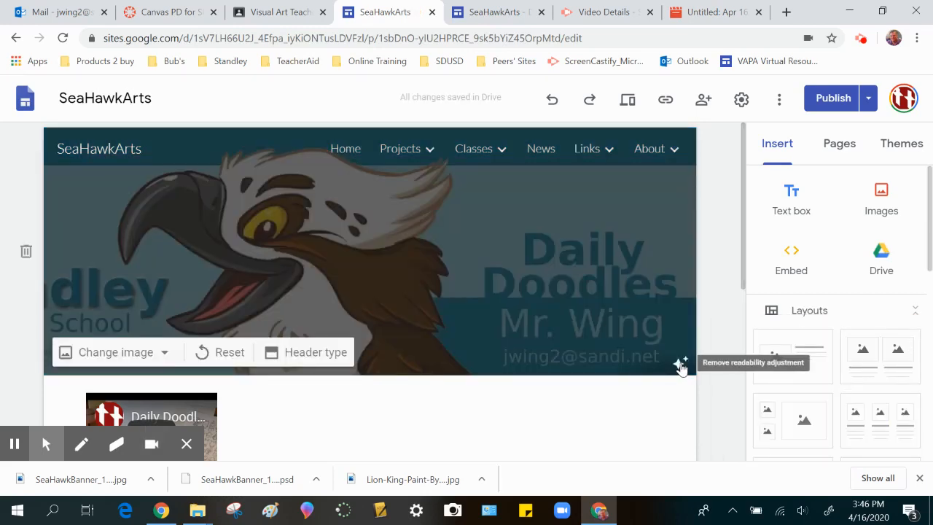
left_click(680, 365)
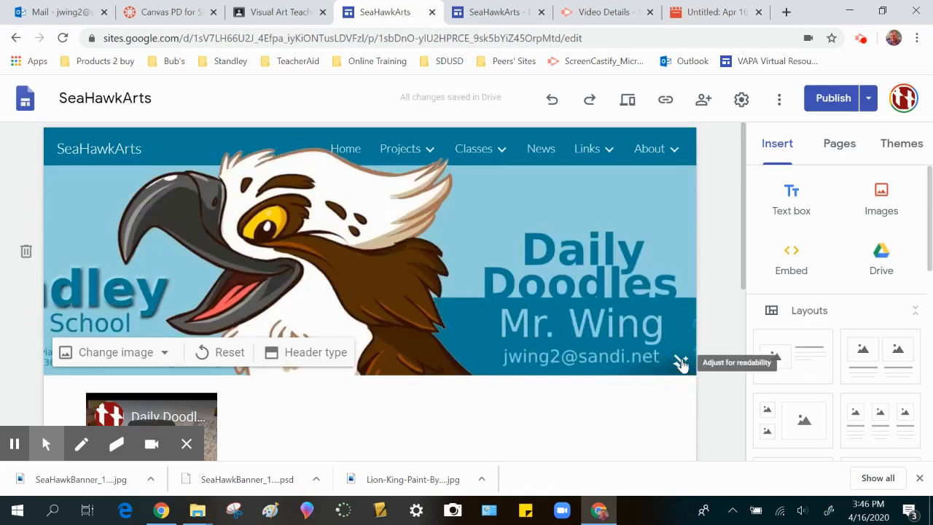
Publish the updated Daily Doodles page and view it on the live site
left_click(831, 100)
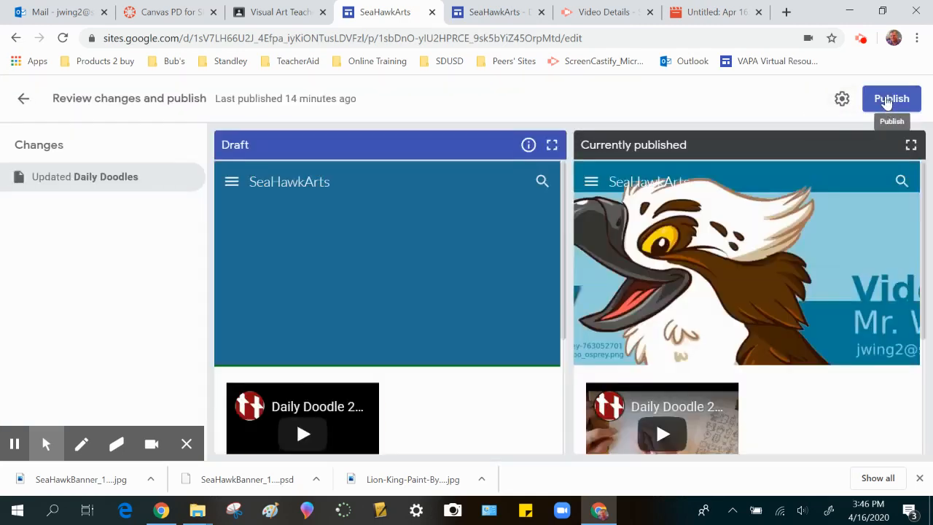
left_click(886, 96)
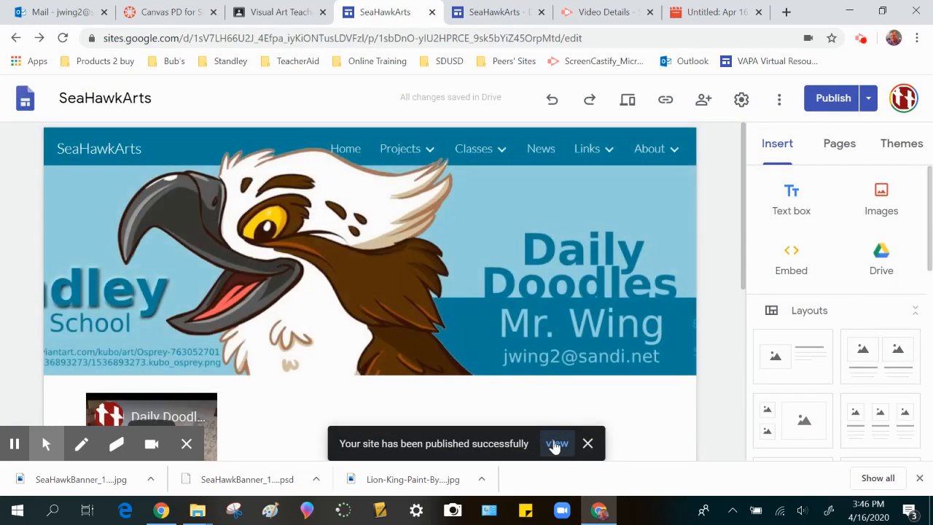
left_click(557, 444)
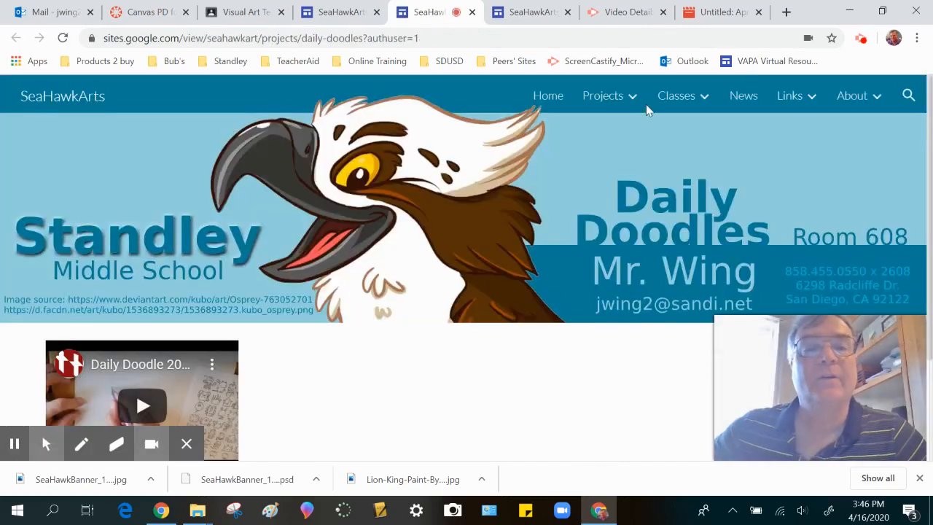
Check the banners on the published site by visiting the Projects, Videos and Daily Doodles pages
left_click(603, 97)
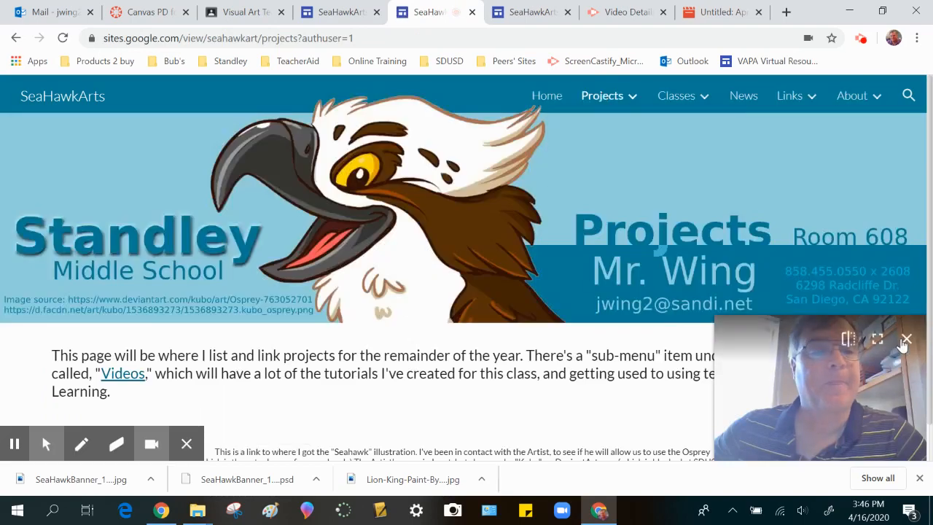
mouse_move(616, 103)
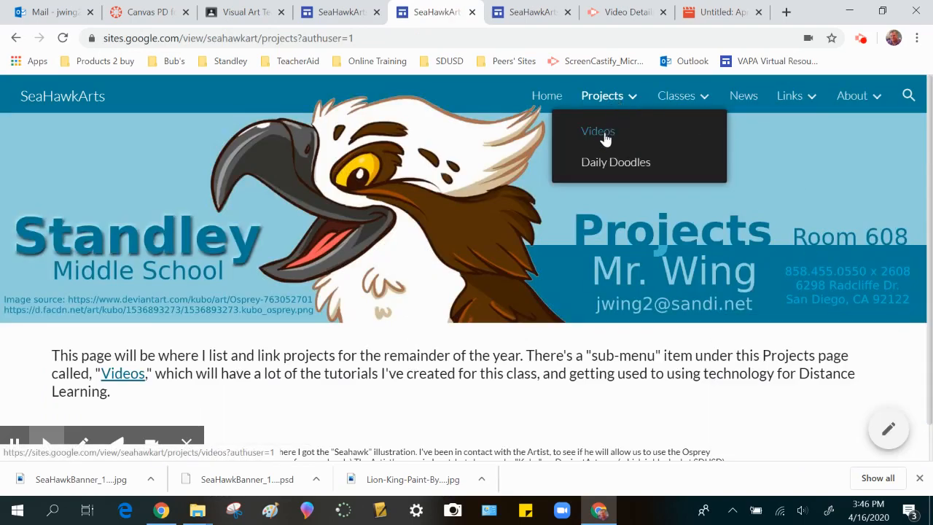
left_click(604, 138)
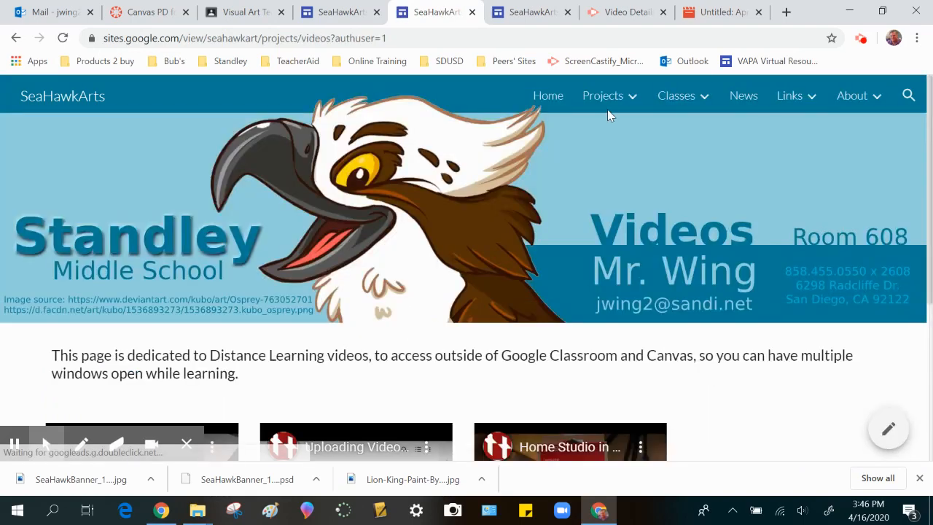
mouse_move(596, 100)
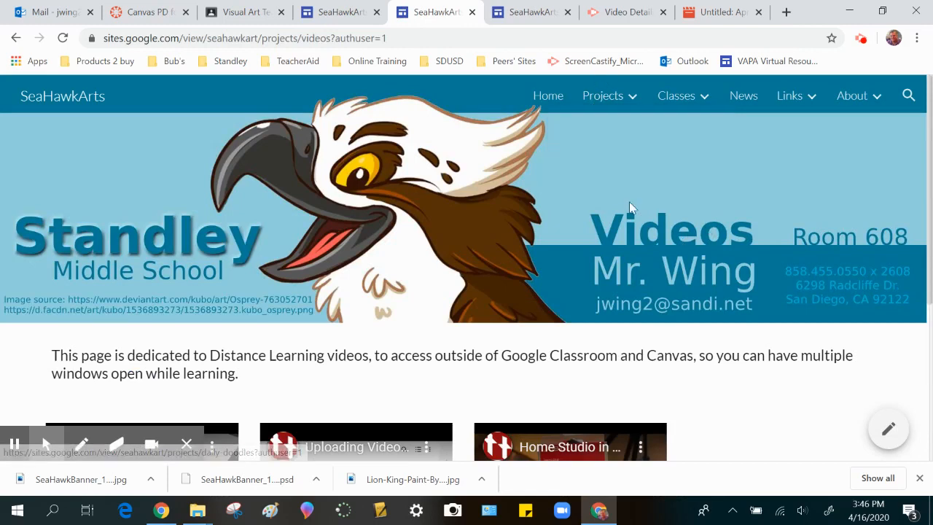
left_click(620, 163)
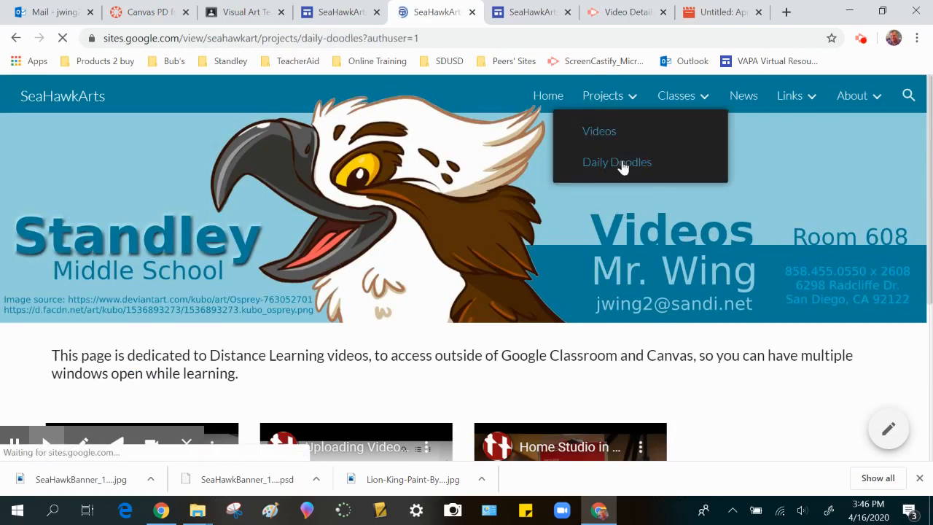